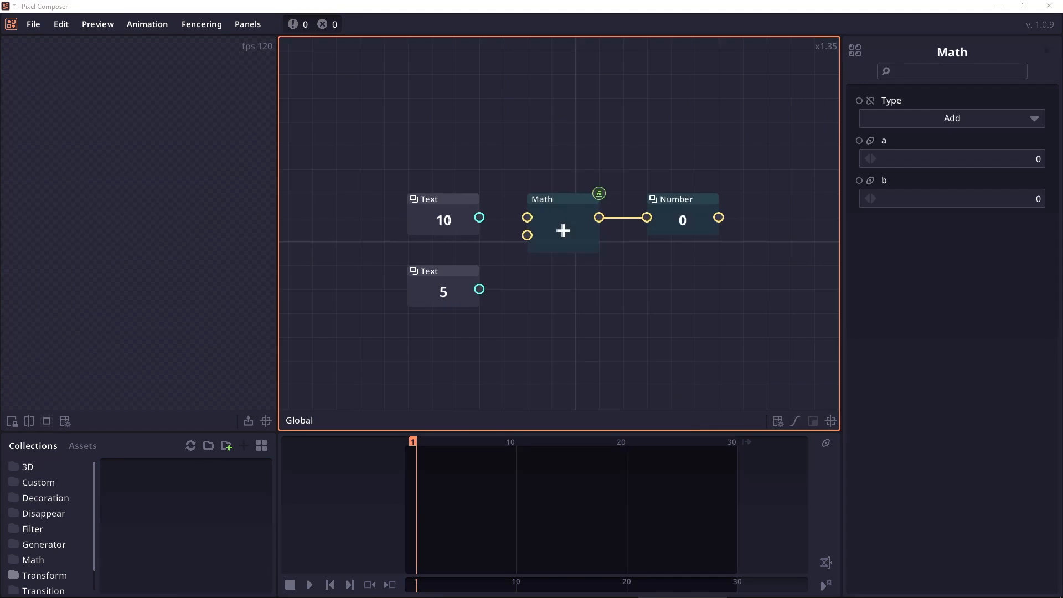
Wire the 10 and 5 text values into the add node to get 15, then play the cherry animation
left_click_drag(480, 218, 527, 219)
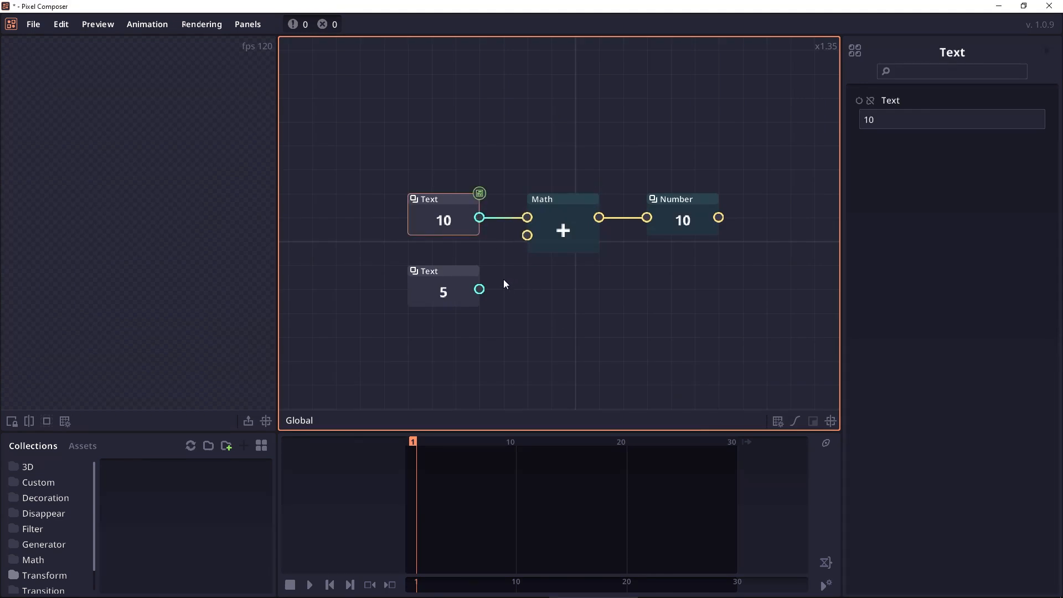
left_click_drag(479, 289, 527, 235)
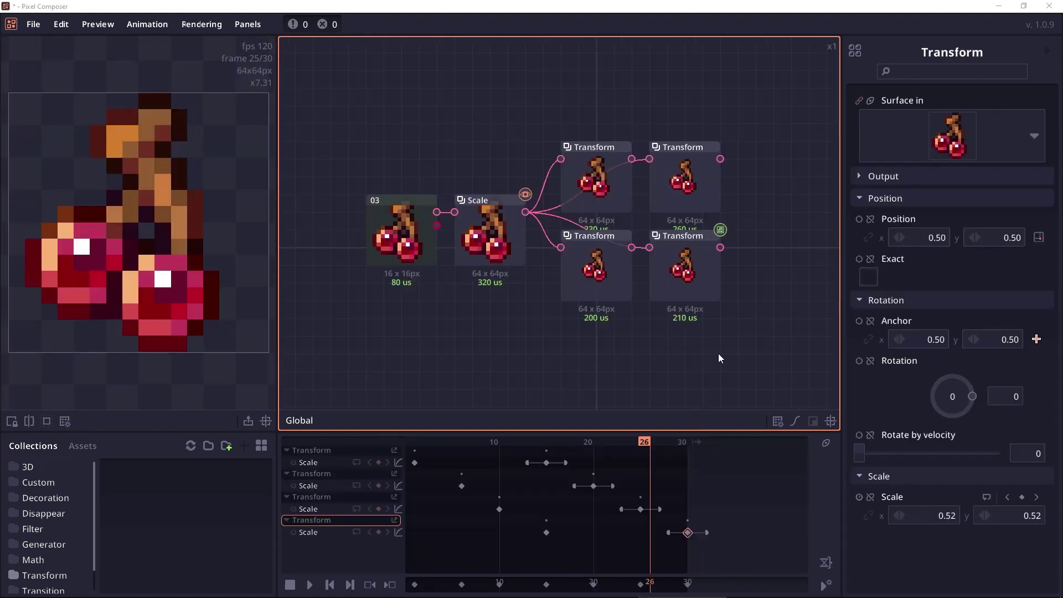
key("space")
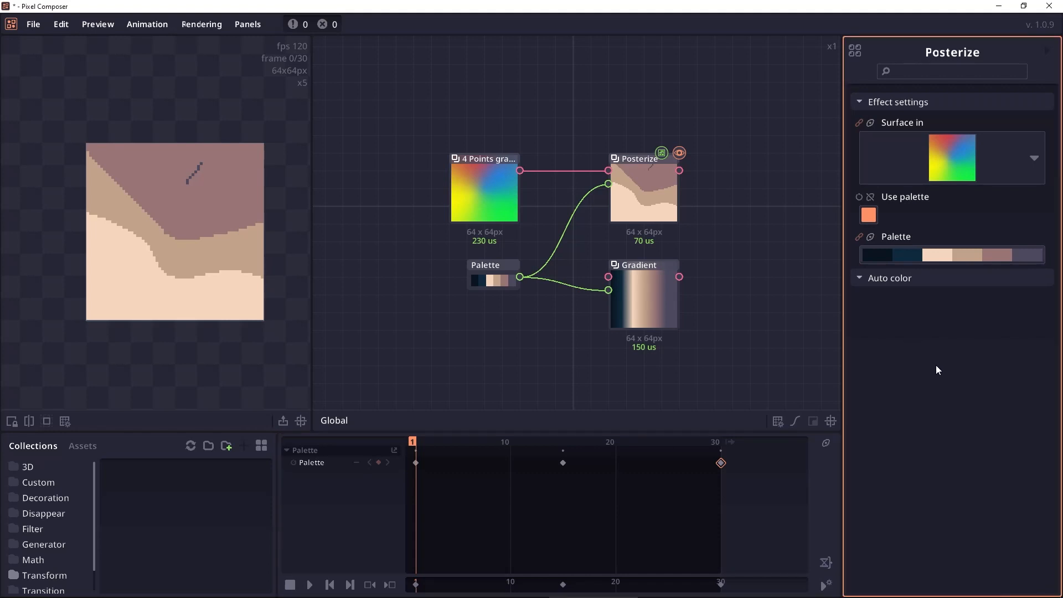
Play the palette posterize, then bend the Anim Curve into an S-shape and finally a steep rise that levels off
key("space")
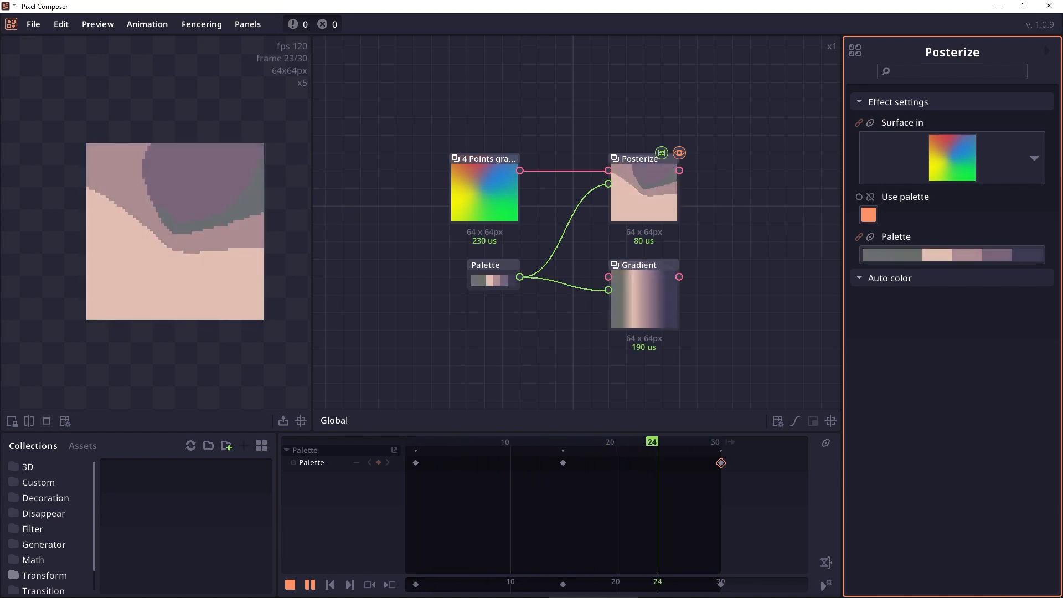
left_click_drag(930, 158, 1019, 175)
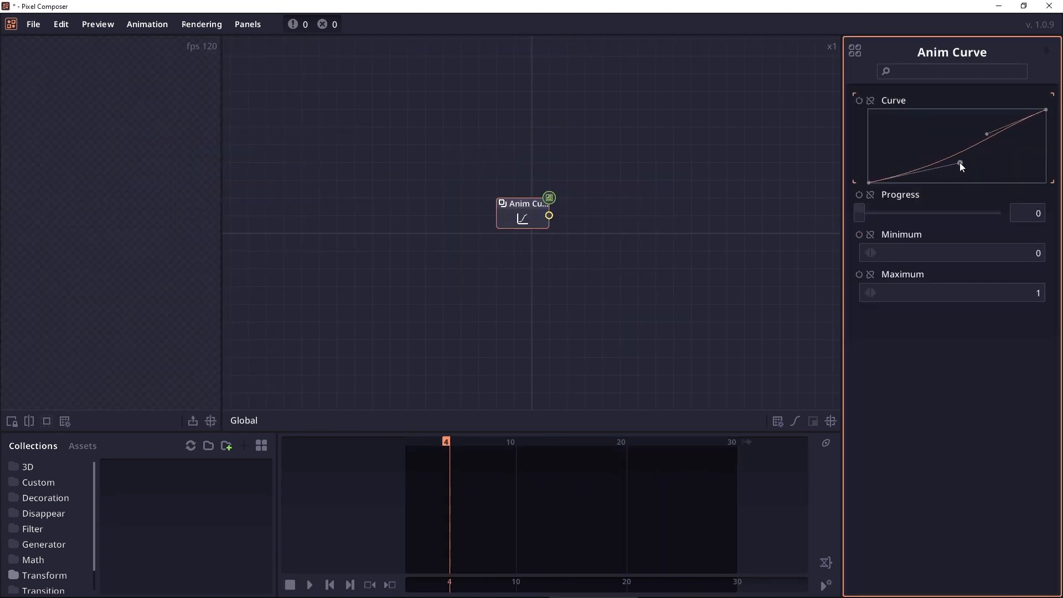
left_click_drag(989, 135, 885, 117)
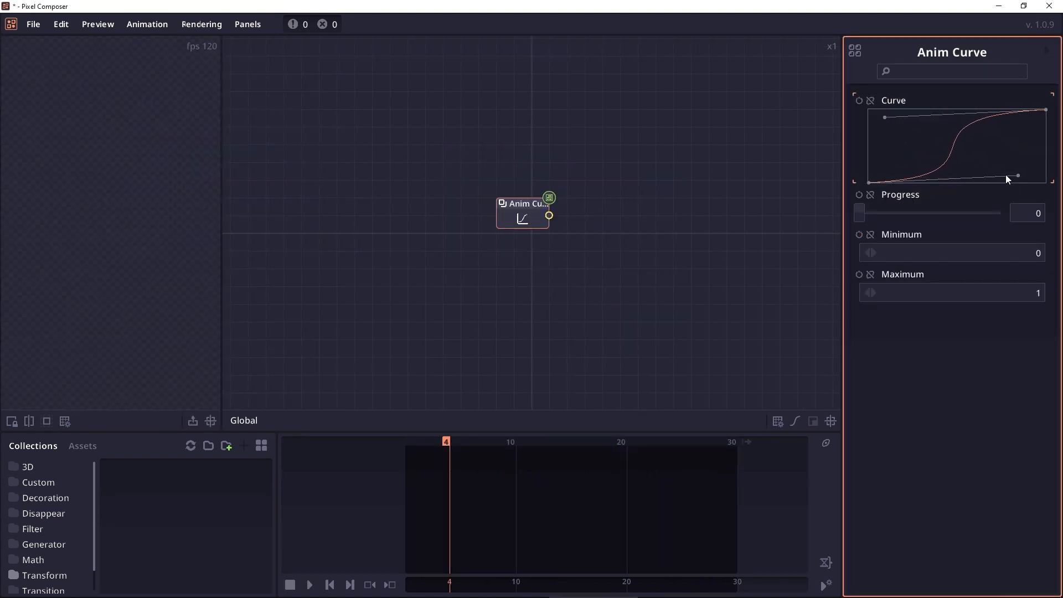
mouse_move(1020, 175)
left_mouse_down()
mouse_move(869, 110)
mouse_move(1040, 177)
left_mouse_up()
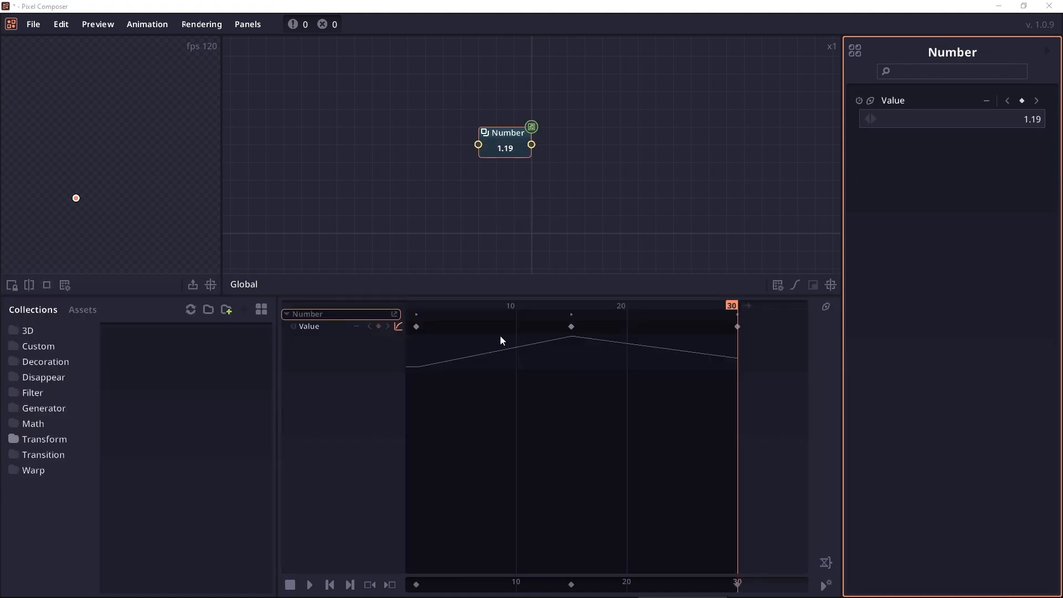
Smooth the Number keyframes at frames 0, 15 and 30 and apply an ease-in at frame 15
left_click_drag(571, 327, 596, 327)
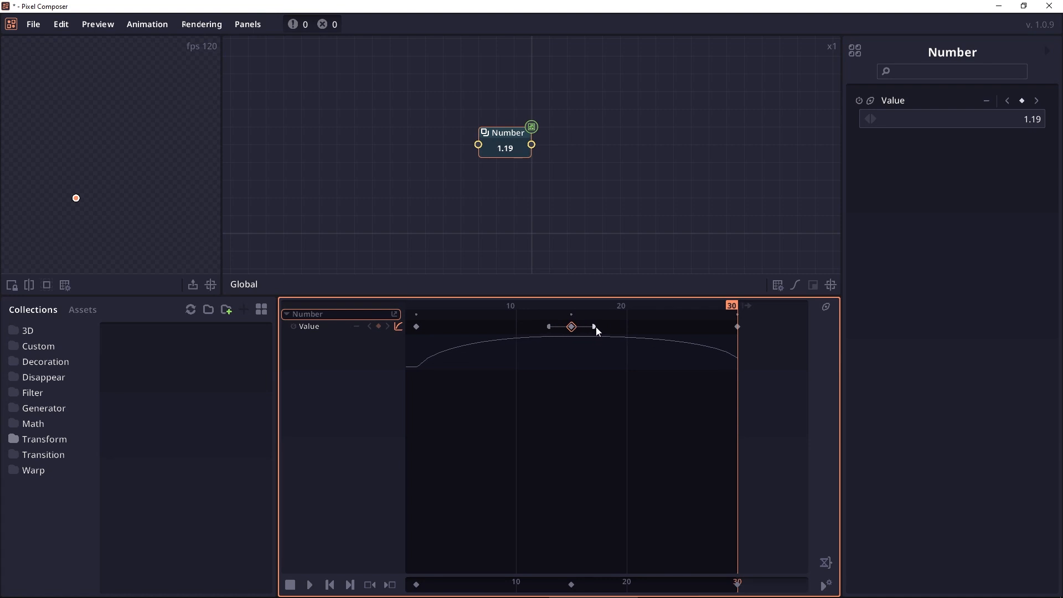
left_click_drag(738, 328, 756, 326)
left_click_drag(417, 327, 431, 328)
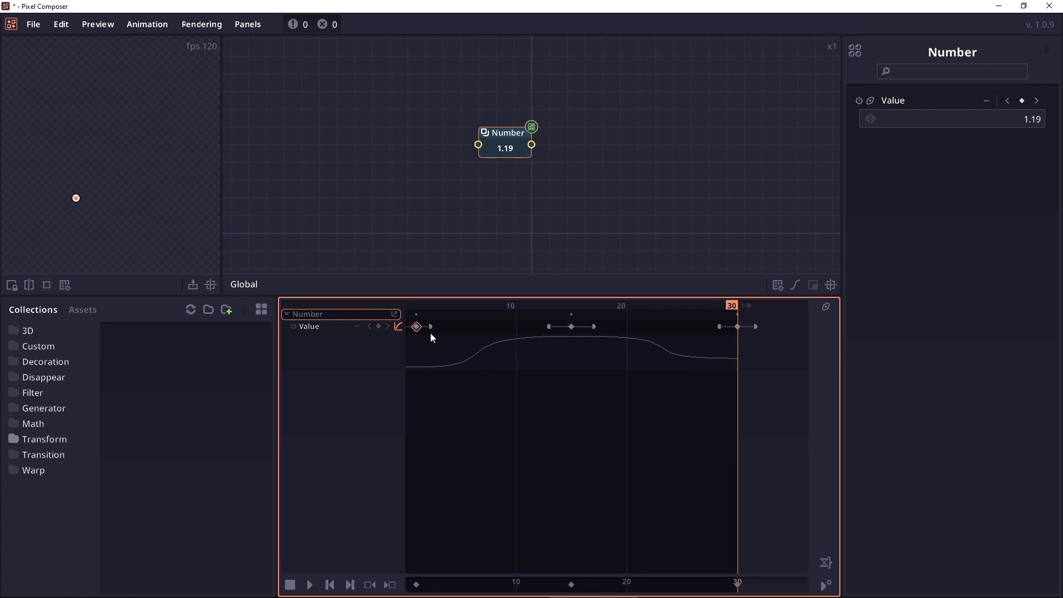
right_click(575, 326)
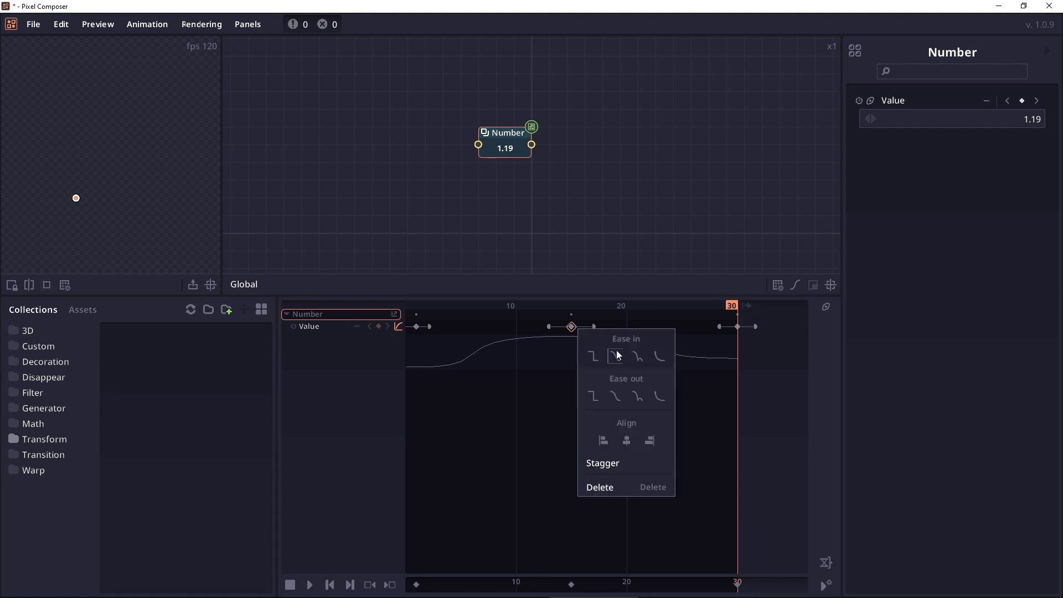
left_click(628, 358)
left_click_drag(550, 327, 556, 327)
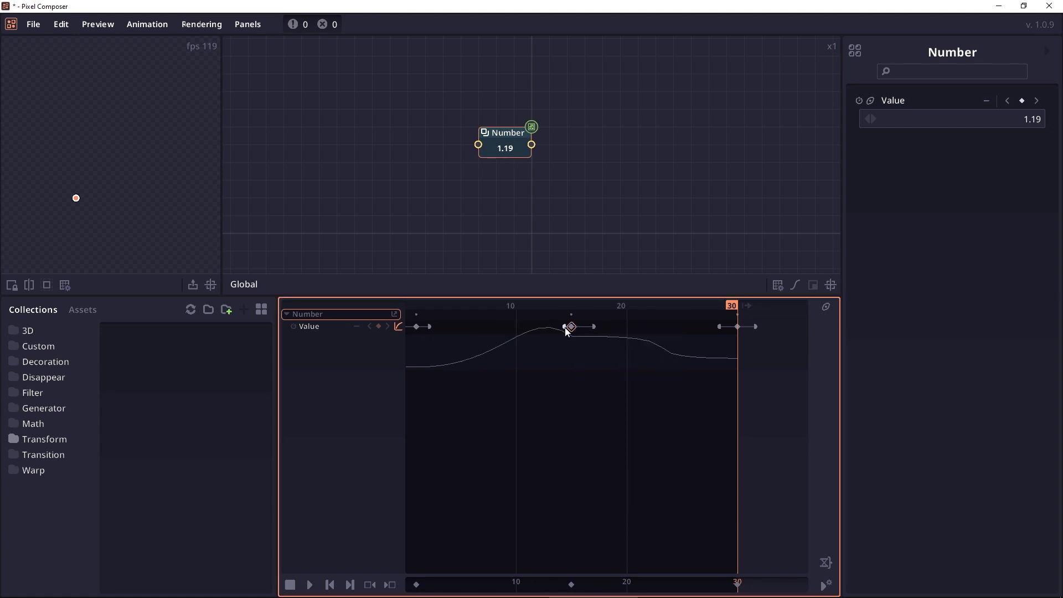
Try sharp and smooth easing presets at frame 15, then make the curve drop sharply toward frame 30
right_click(572, 326)
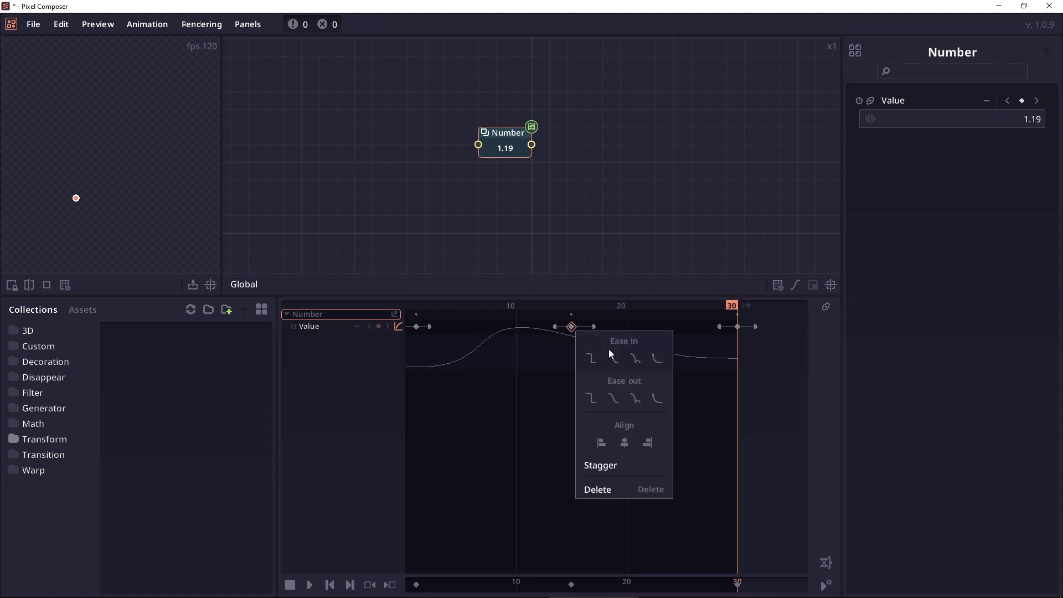
left_click(655, 364)
right_click(571, 327)
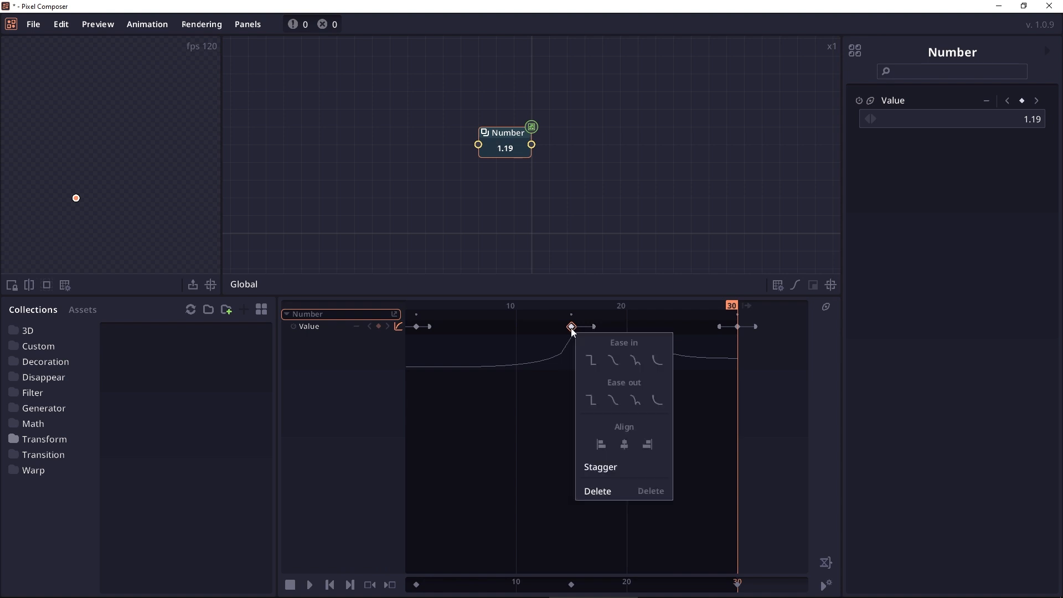
left_click(613, 360)
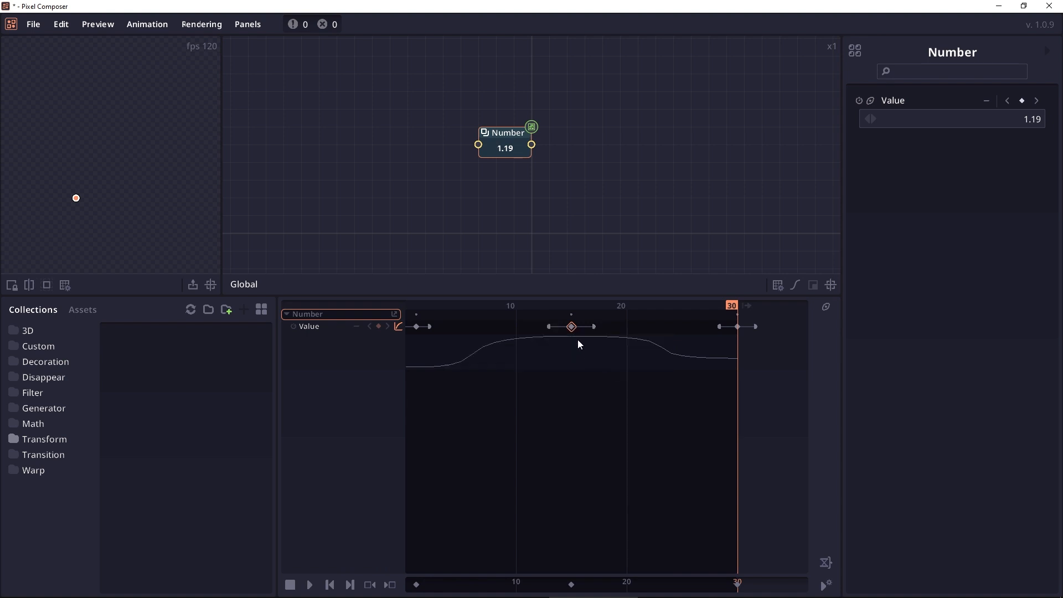
right_click(571, 328)
left_click(656, 401)
mouse_move(719, 328)
left_mouse_down()
mouse_move(739, 326)
mouse_move(712, 327)
mouse_move(727, 329)
left_mouse_up()
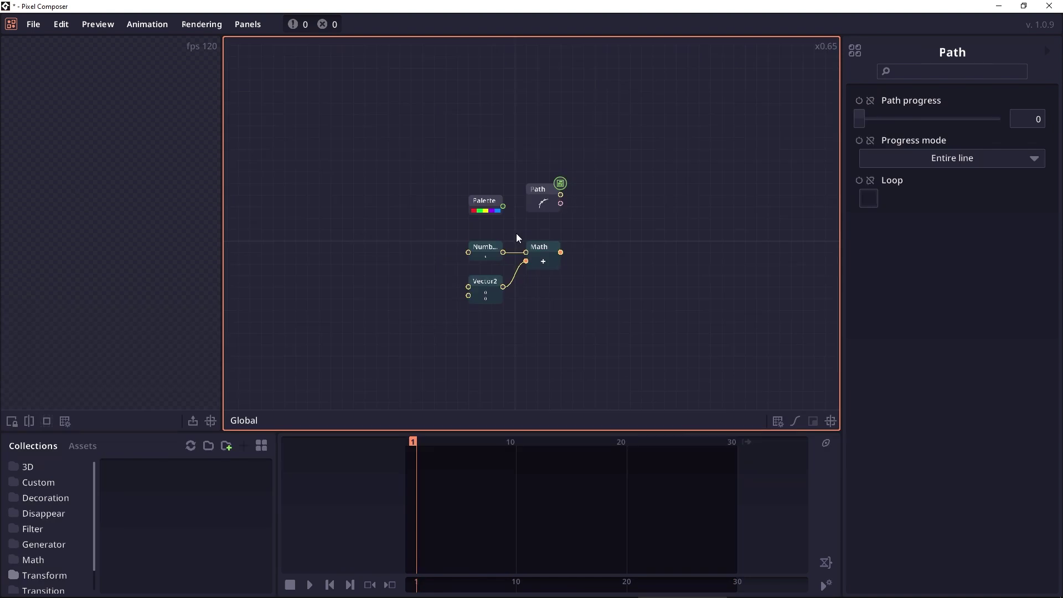
scroll(517, 234, "down", 3)
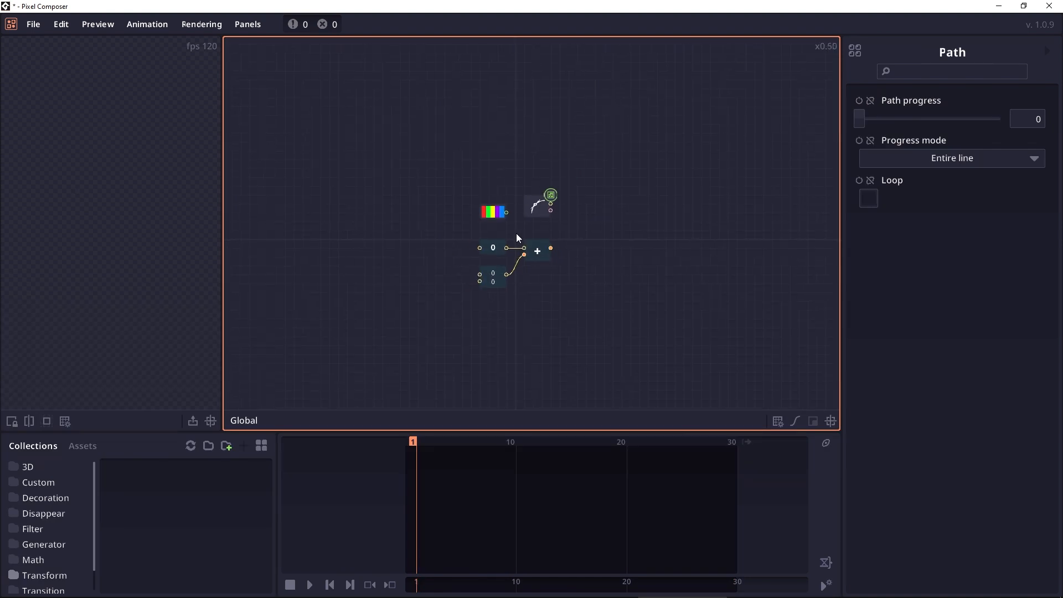
scroll(515, 236, "up", 1)
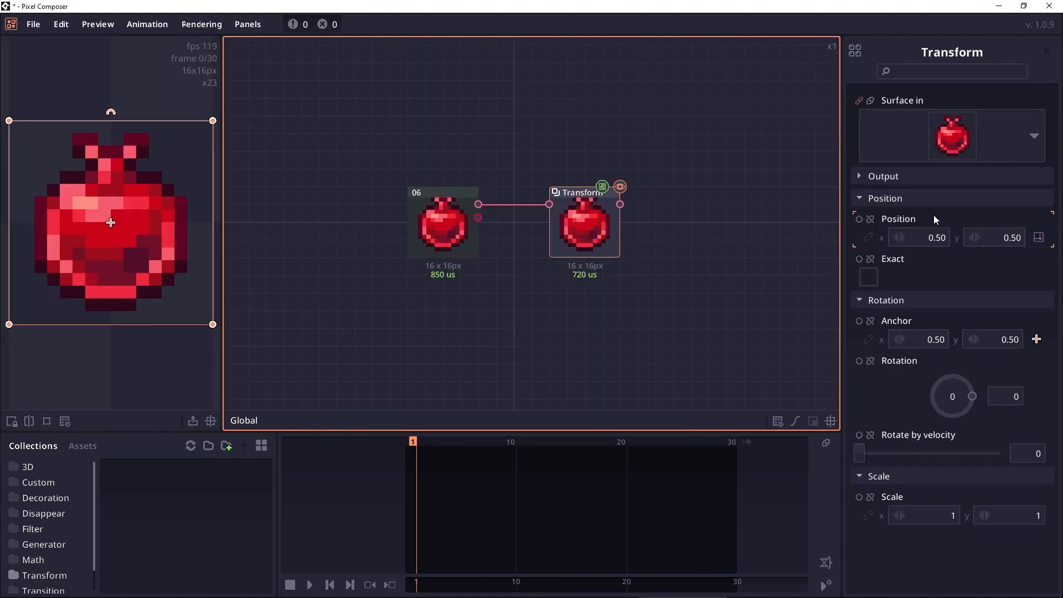
Extract the pomegranate's Position property into its own Vector2 node
right_click(935, 216)
left_click(970, 267)
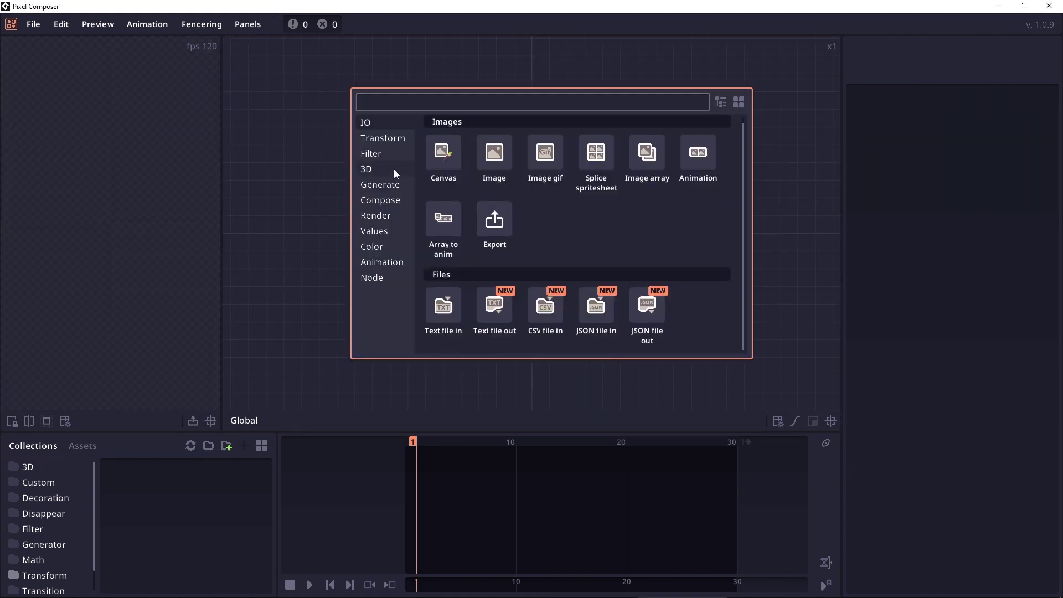
scroll(515, 199, "down", 5)
scroll(515, 198, "down", 5)
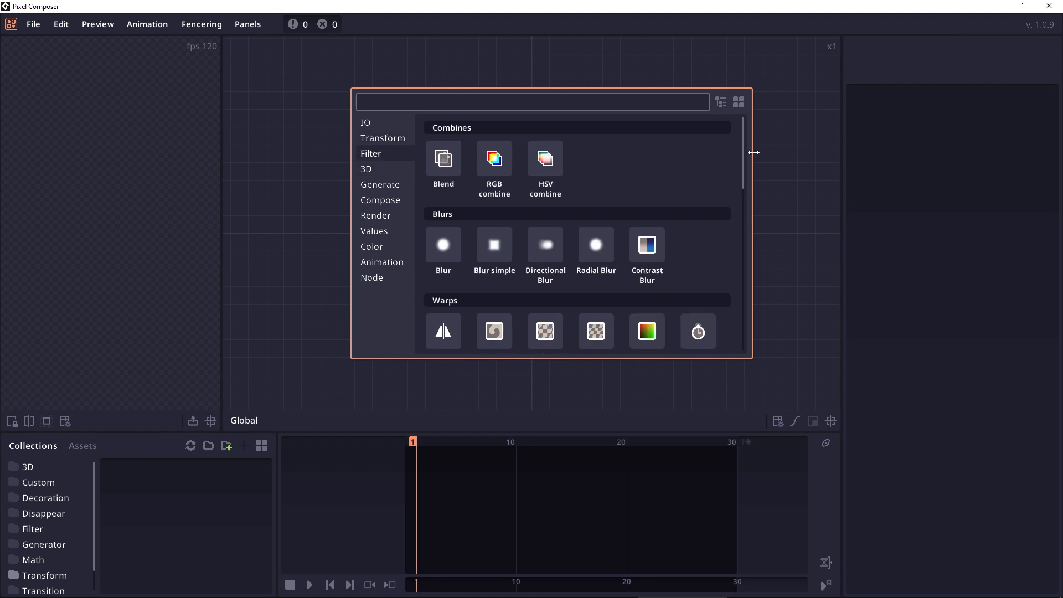
scroll(749, 279, "down", 5)
scroll(732, 217, "down", 5)
scroll(702, 158, "down", 3)
scroll(744, 237, "down", 5)
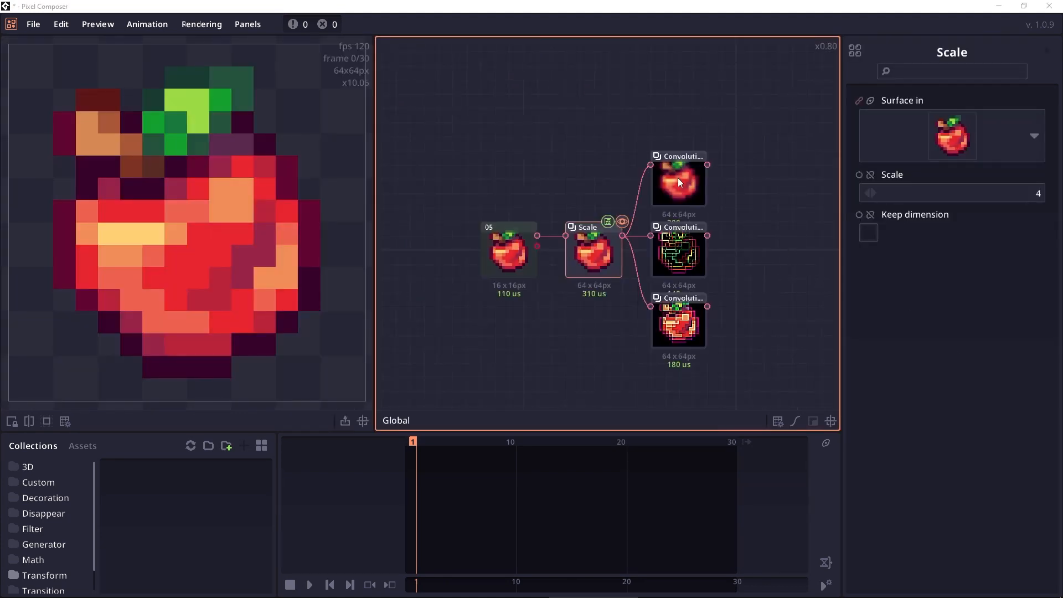
Compare the three convolution kernels and lower the sharpen kernel's centre to 4.19 for an outline
left_click(680, 181)
left_click(684, 258)
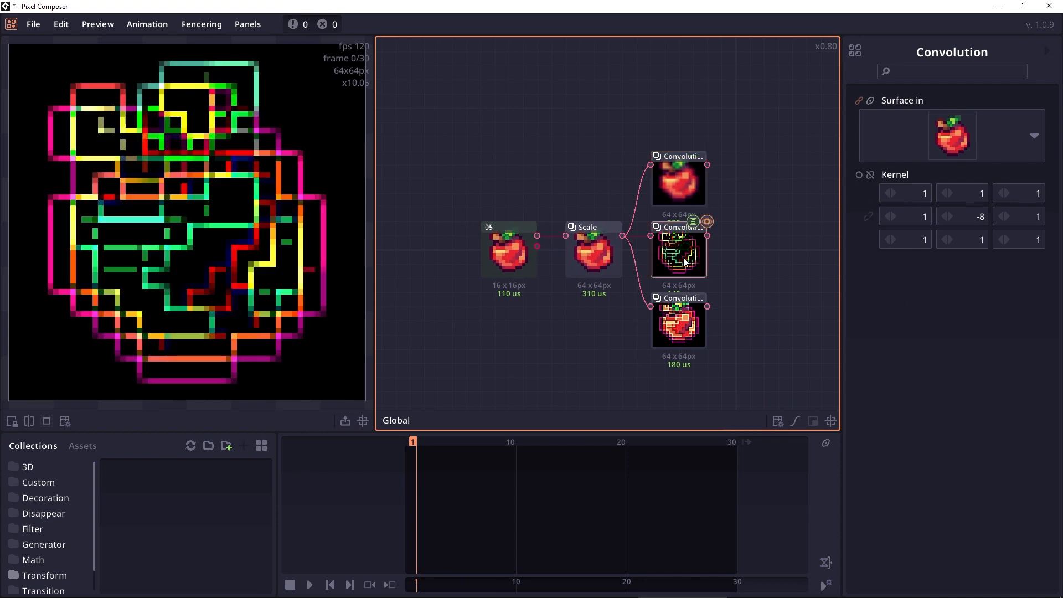
left_click(675, 326)
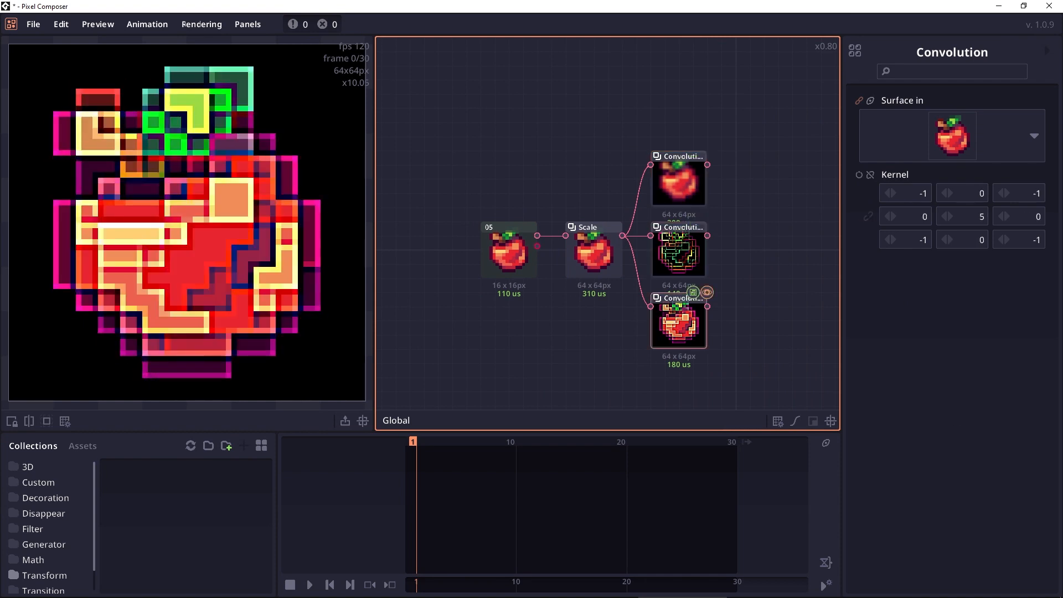
left_click_drag(974, 218, 976, 221)
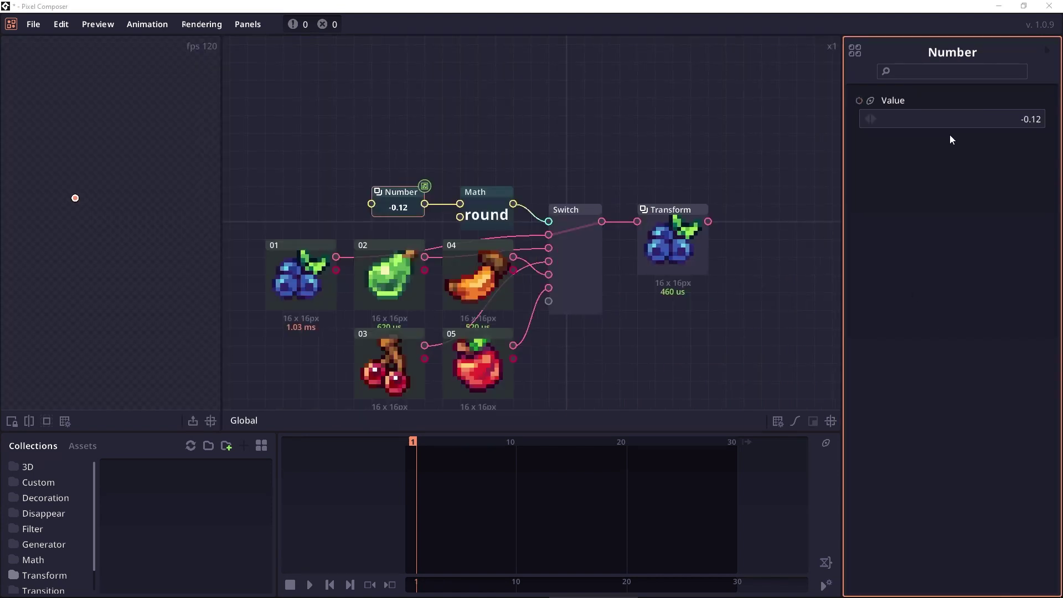
Raise the Number driving the fruit switch, then save the CSV output and start picking the JSON path
left_click(956, 122)
type("1")
left_click_drag(958, 105, 958, 87)
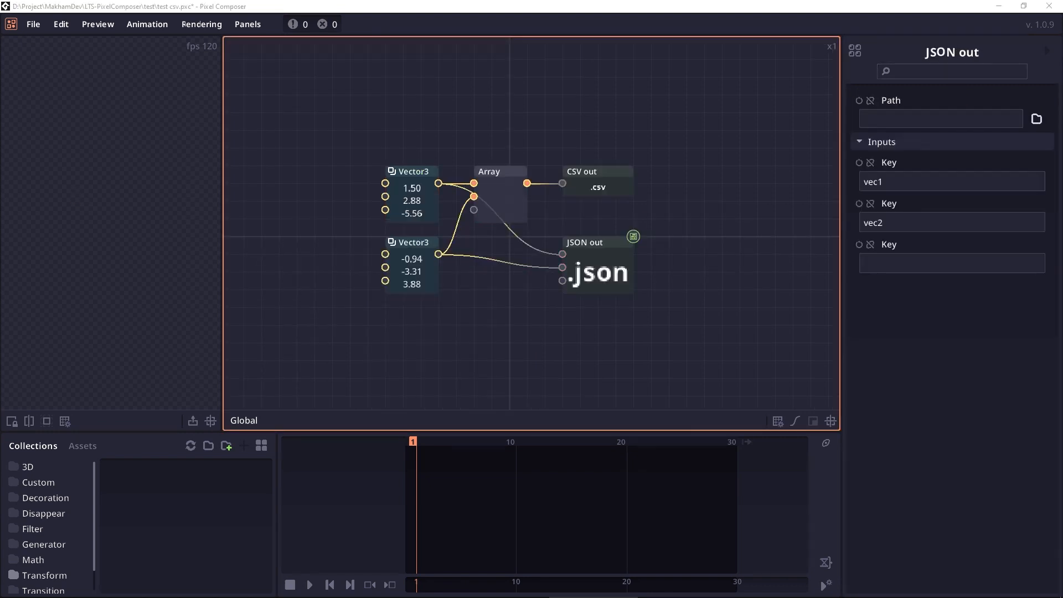
left_click(1037, 120)
type("test")
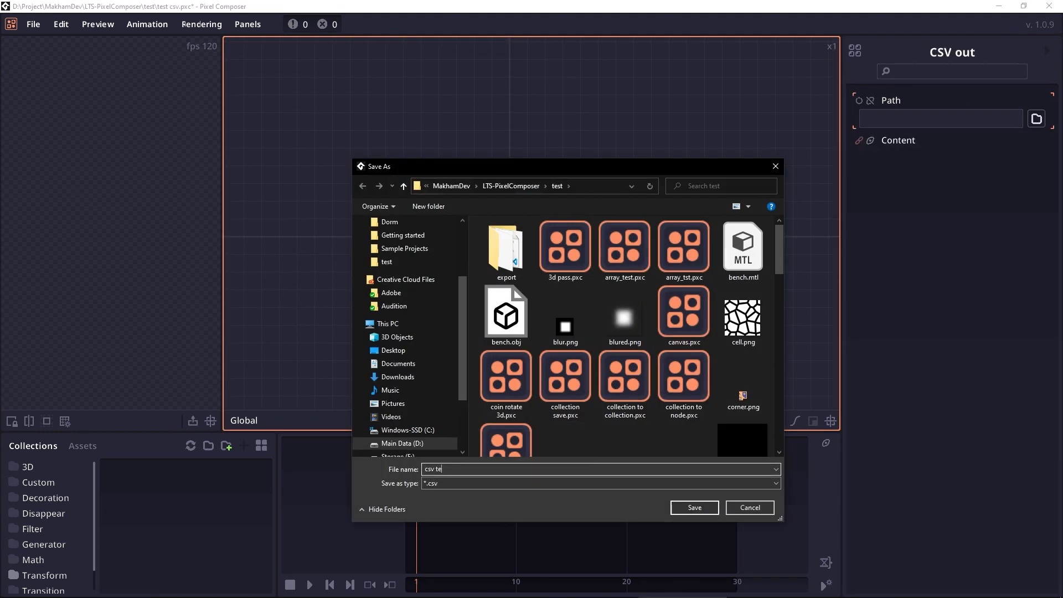
key("Return")
left_click(601, 266)
left_click(1038, 119)
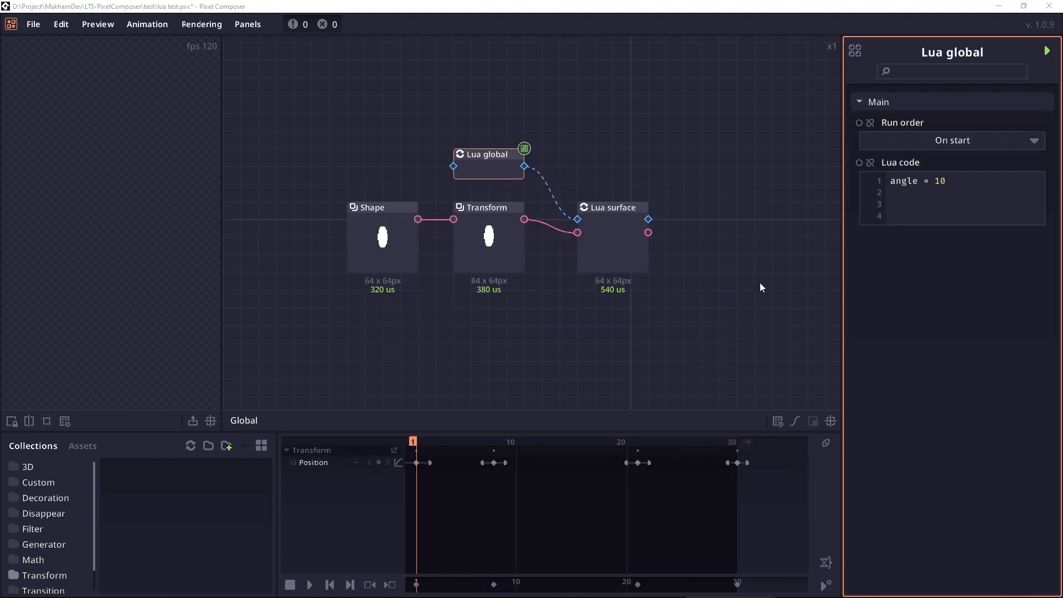
Play the Lua test, change the script's angle increment to 2 and execute it to re-render the ellipse pattern
key("space")
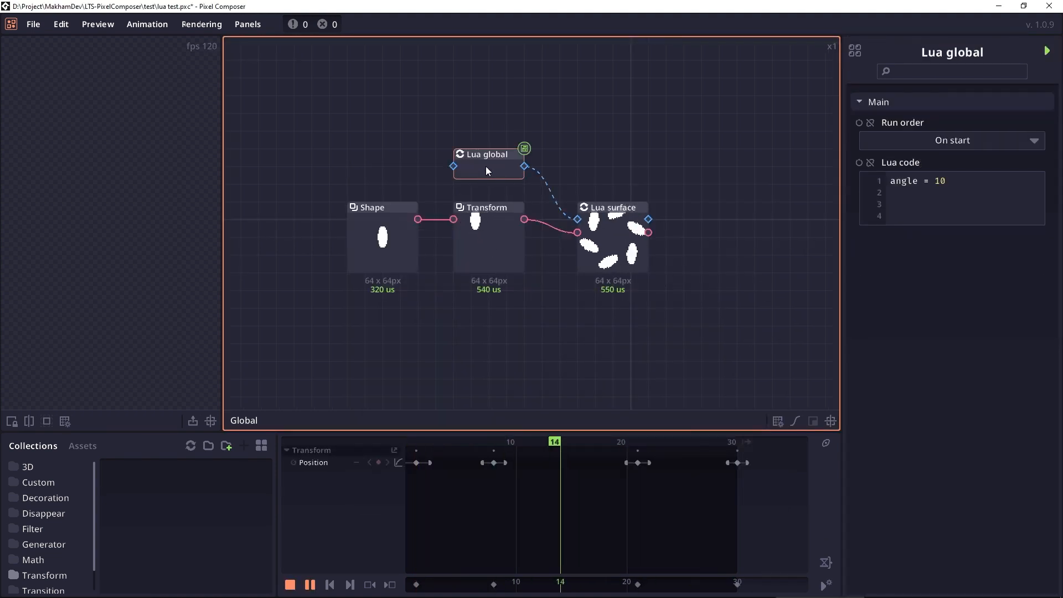
left_click(606, 234)
double_click(605, 237)
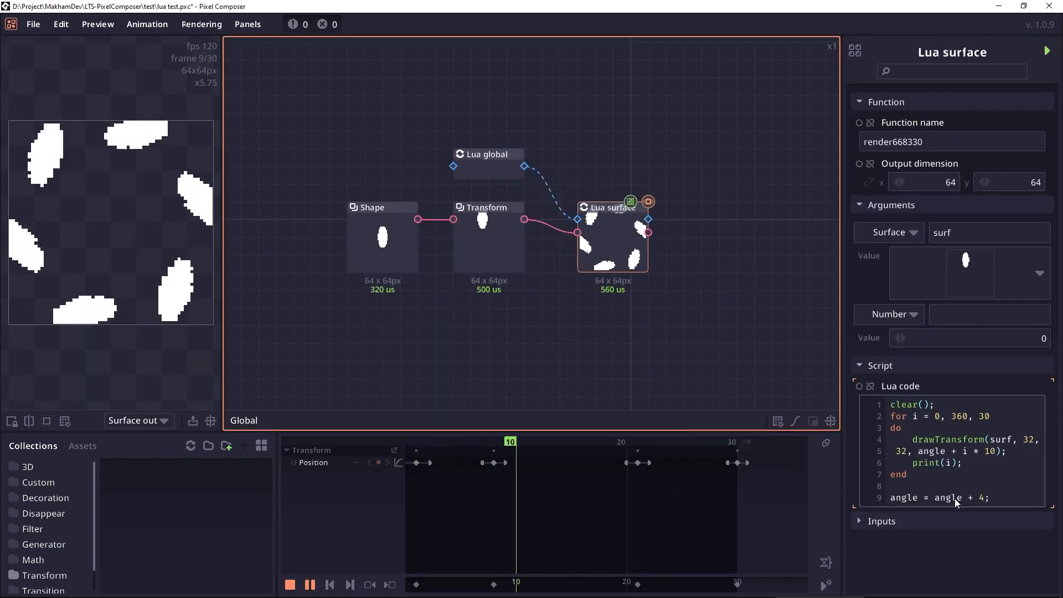
left_click(1003, 503)
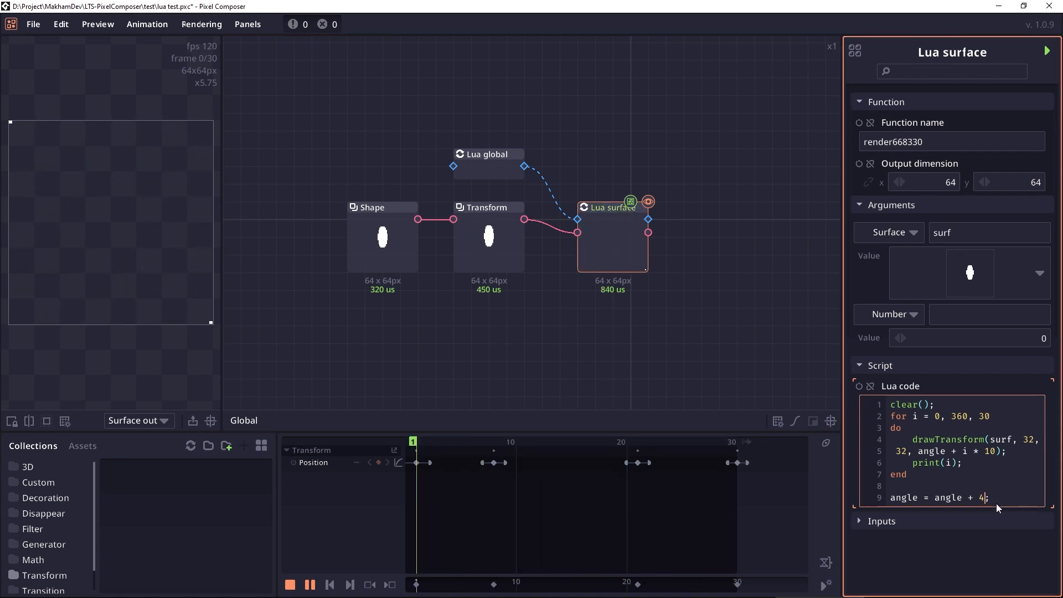
key("Left")
key("BackSpace")
type("2")
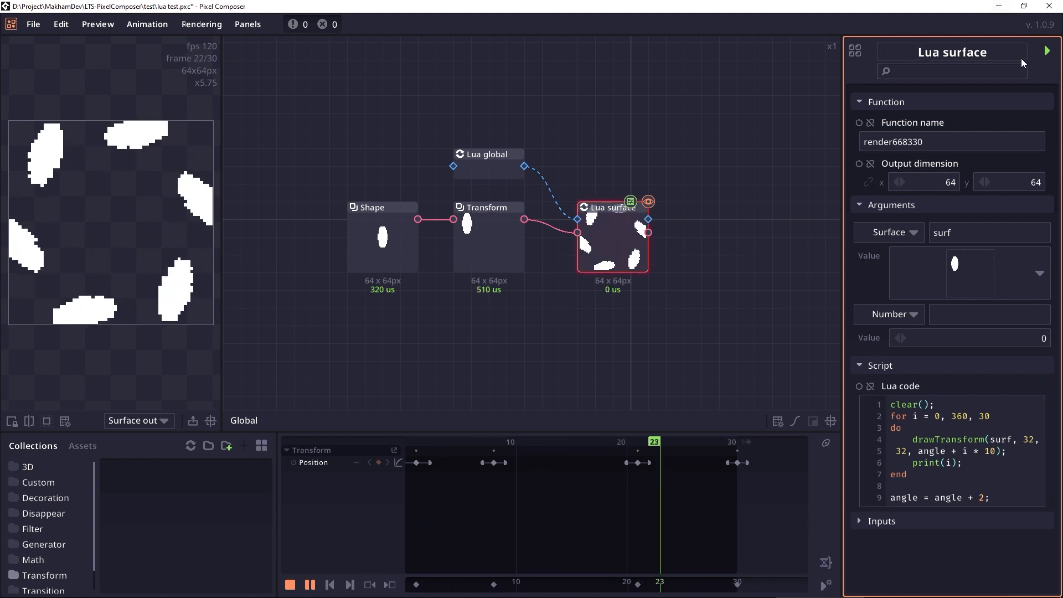
left_click(1046, 52)
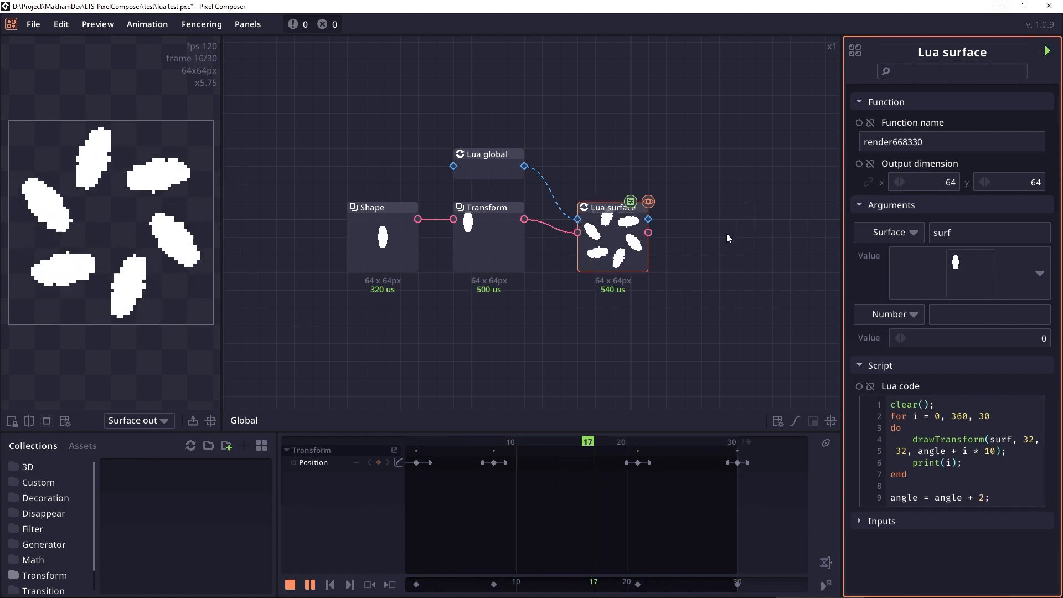
Script a new Lua surface node with draw(surf, 0, 0) and connect Lua global into it
left_click(402, 248)
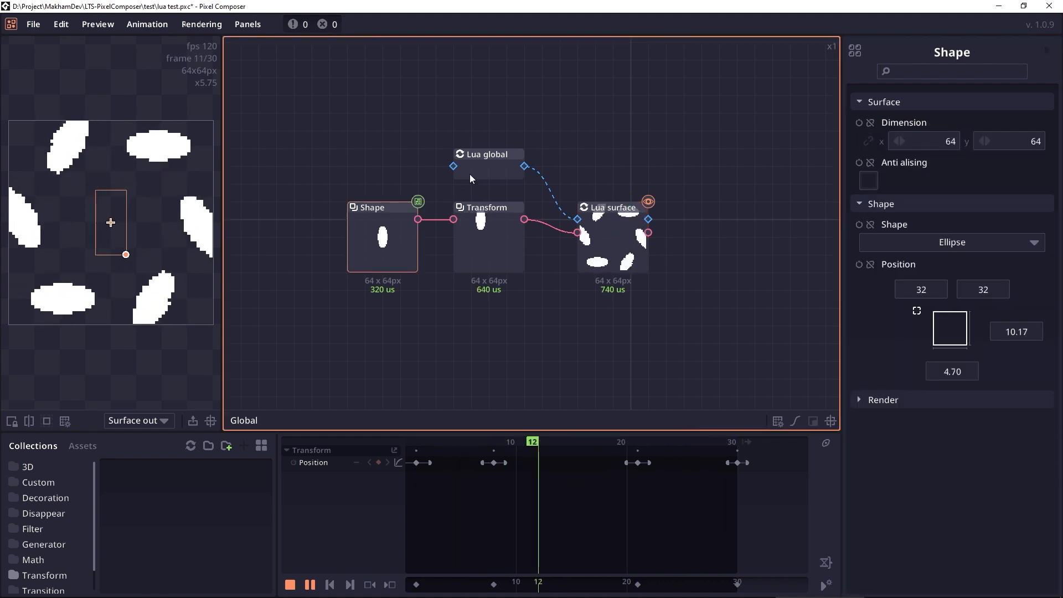
left_click(485, 172)
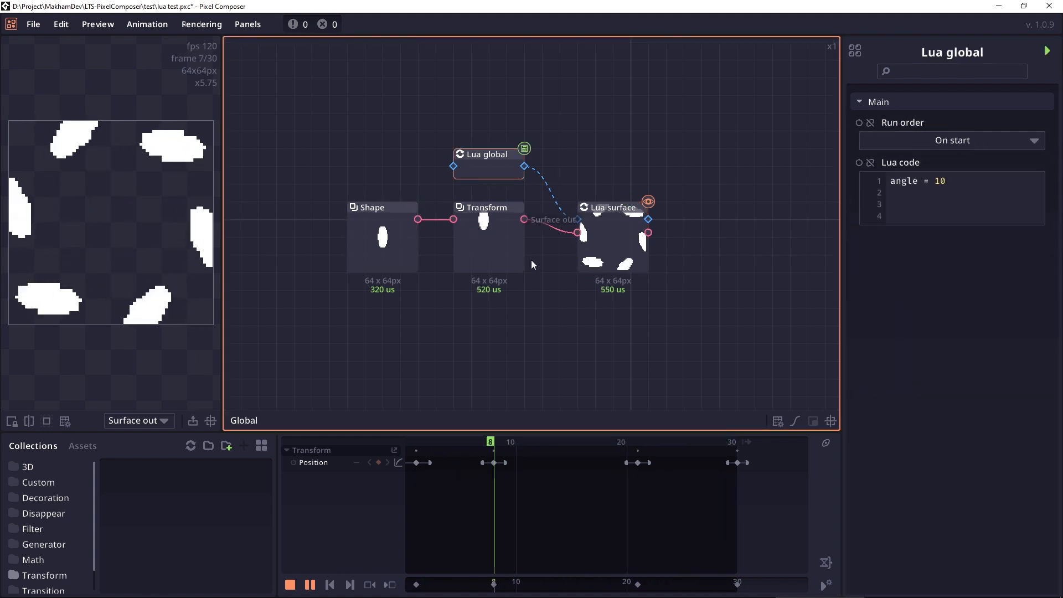
left_click(614, 255)
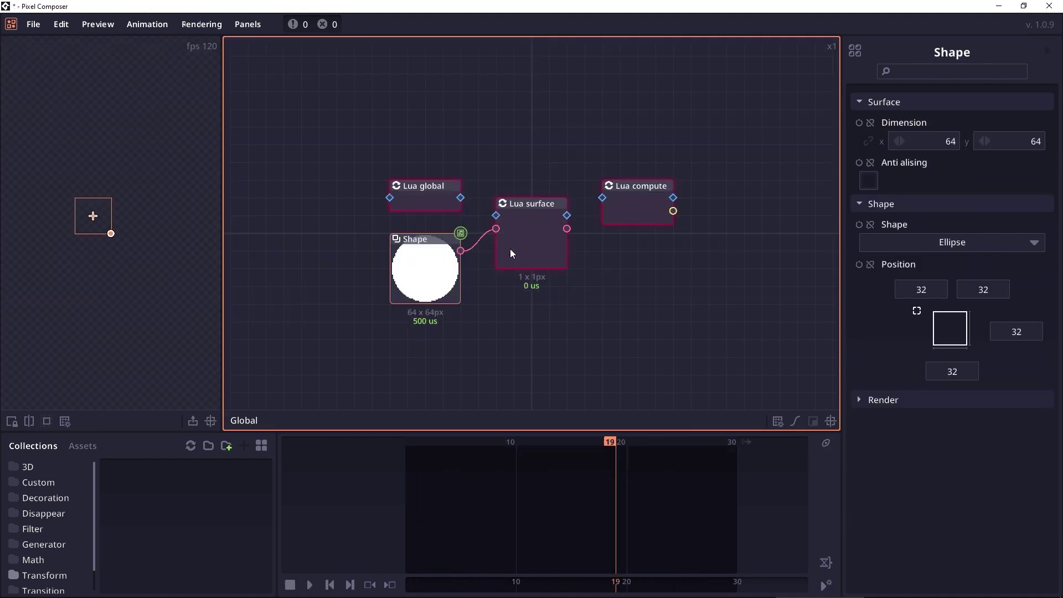
left_click(510, 248)
type("draw(surf")
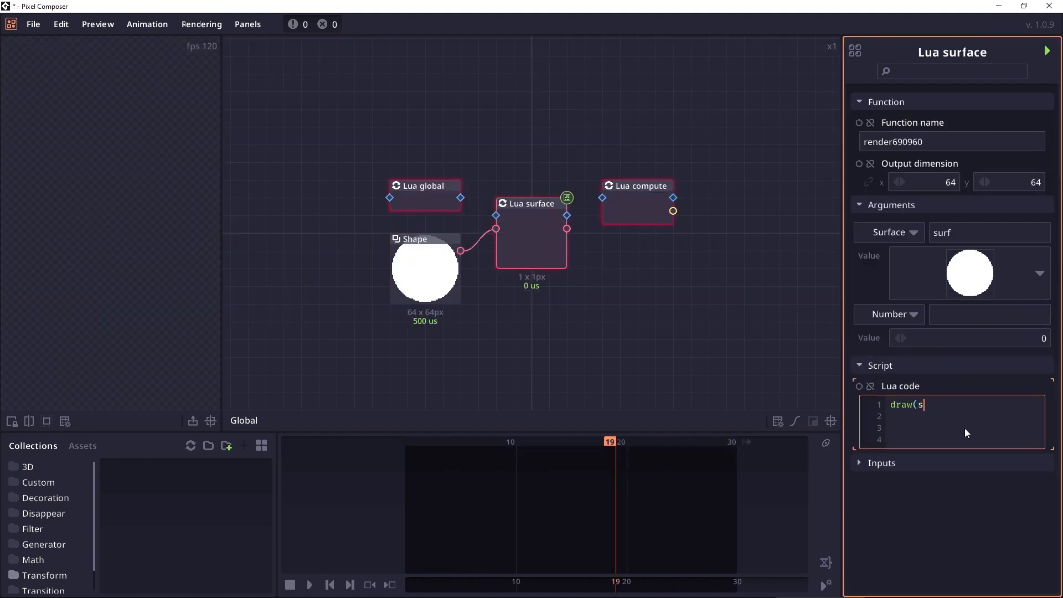
type(", 0, 0);")
left_click(624, 305)
left_click_drag(461, 197, 496, 215)
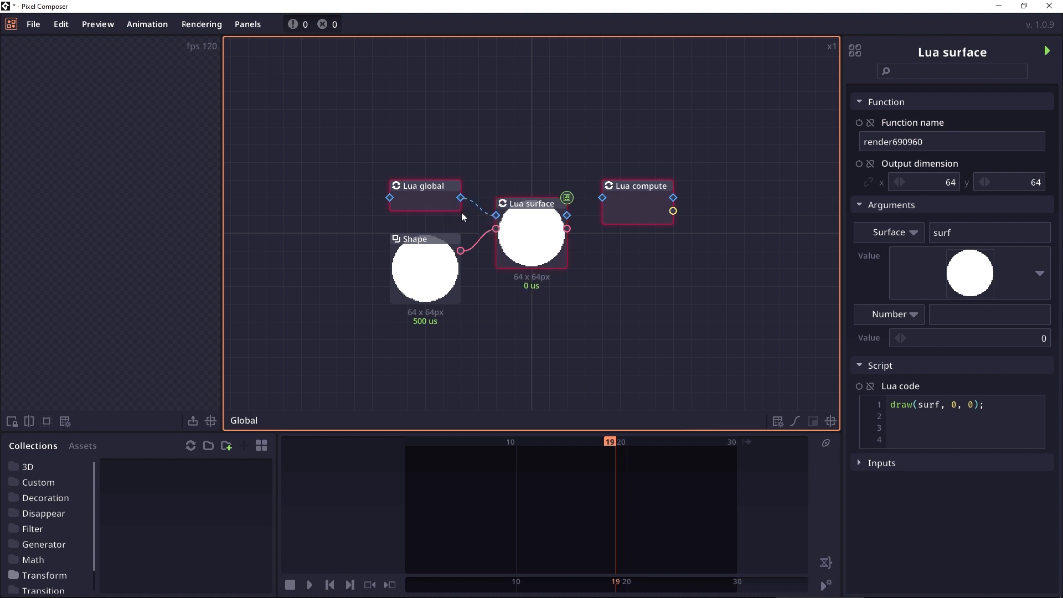
double_click(957, 405)
type("i")
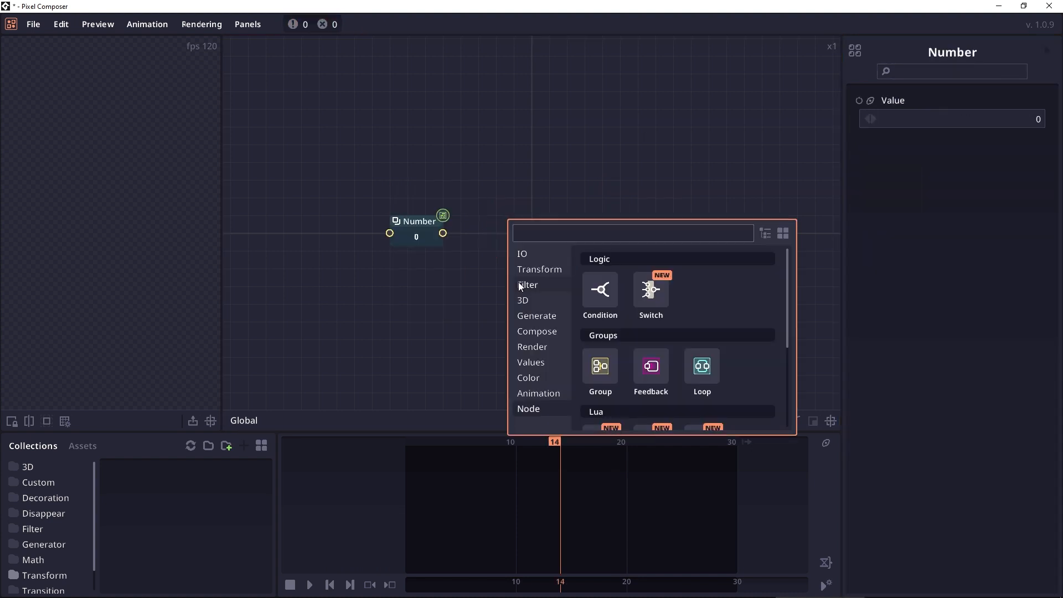
type("equ")
Add an Equation node computing x * x + 360 * x + 5
left_click(532, 285)
left_click(507, 230)
left_click(987, 143)
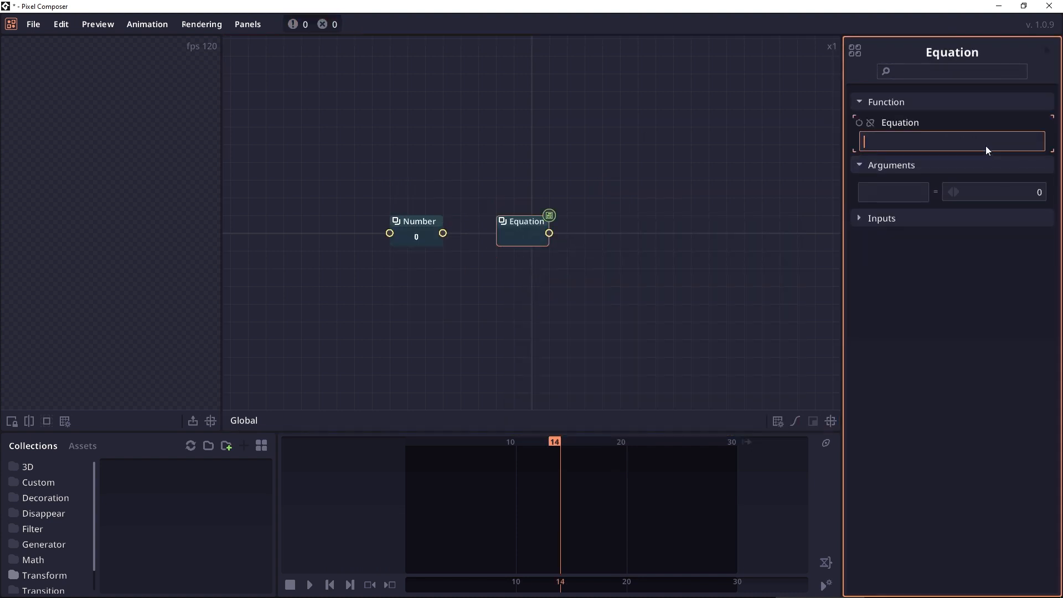
type("x * x")
type(" + 360 * x + 5")
left_click(919, 196)
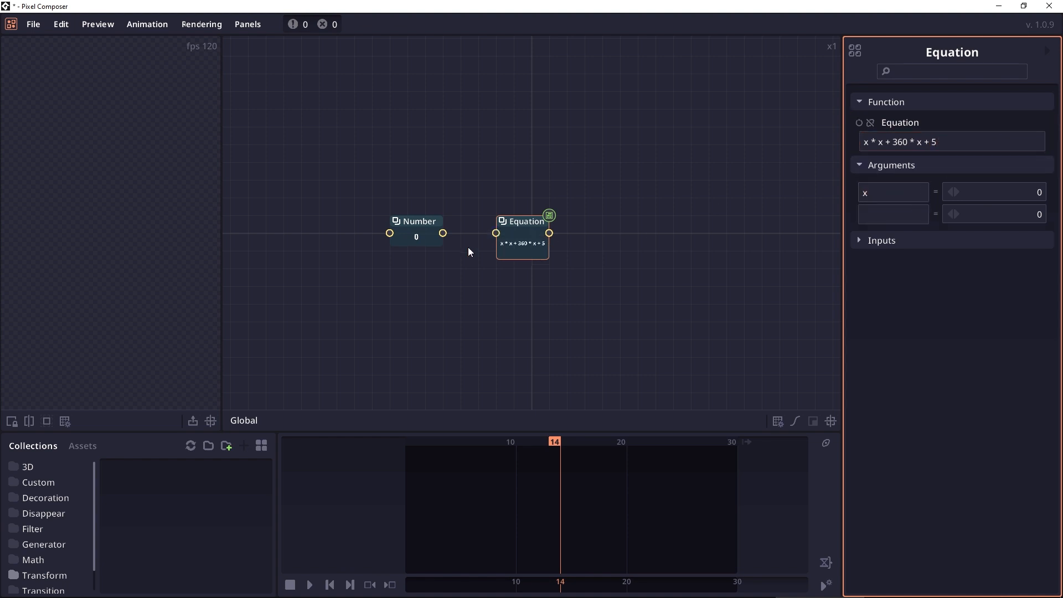
Feed the Number into the Equation, add an output Number node and raise the input value
left_click_drag(442, 234, 603, 230)
type("numb")
left_click(636, 290)
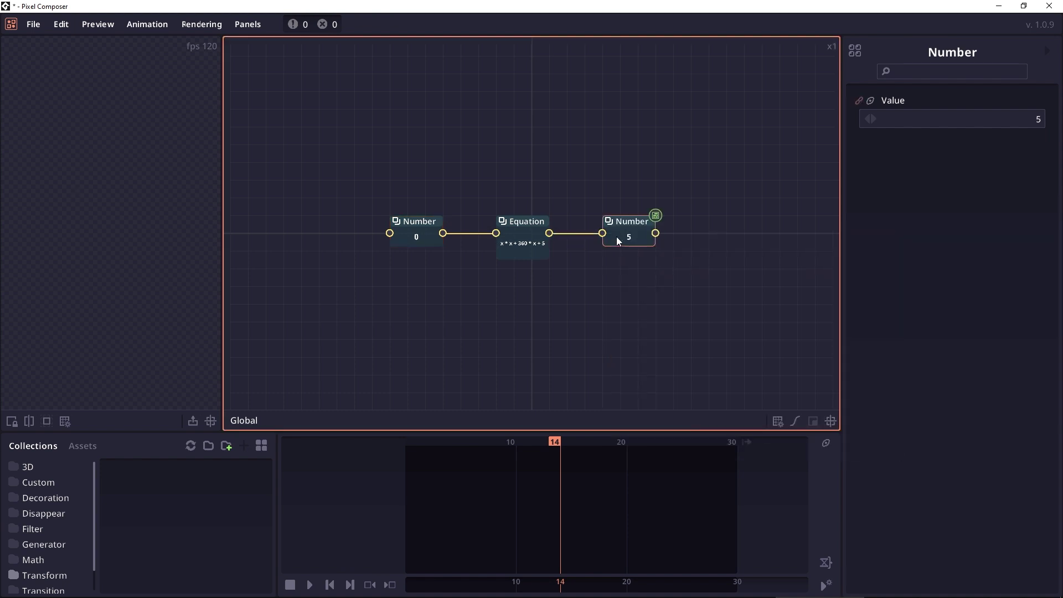
left_click(412, 235)
left_click_drag(914, 119, 921, 89)
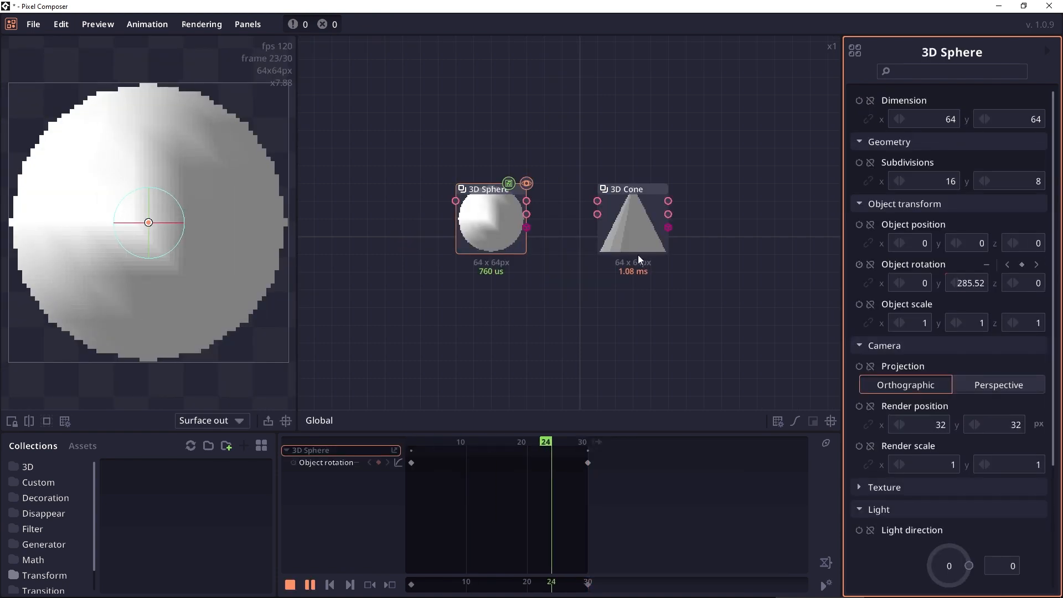
left_click(634, 250)
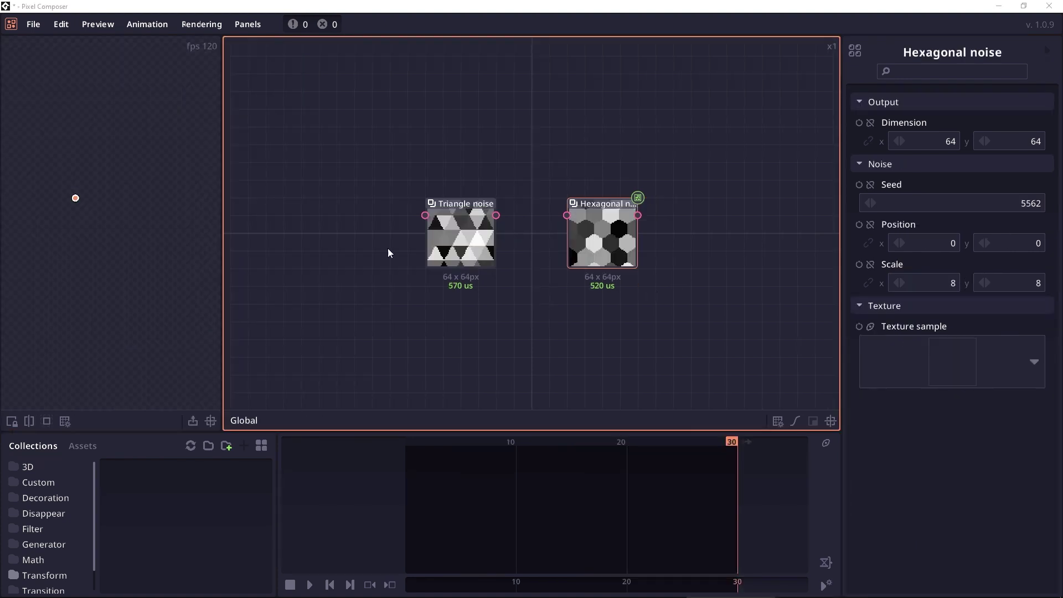
Shift the Triangle noise and Hexagonal noise patterns to new positions via their preview handles
left_click(438, 243)
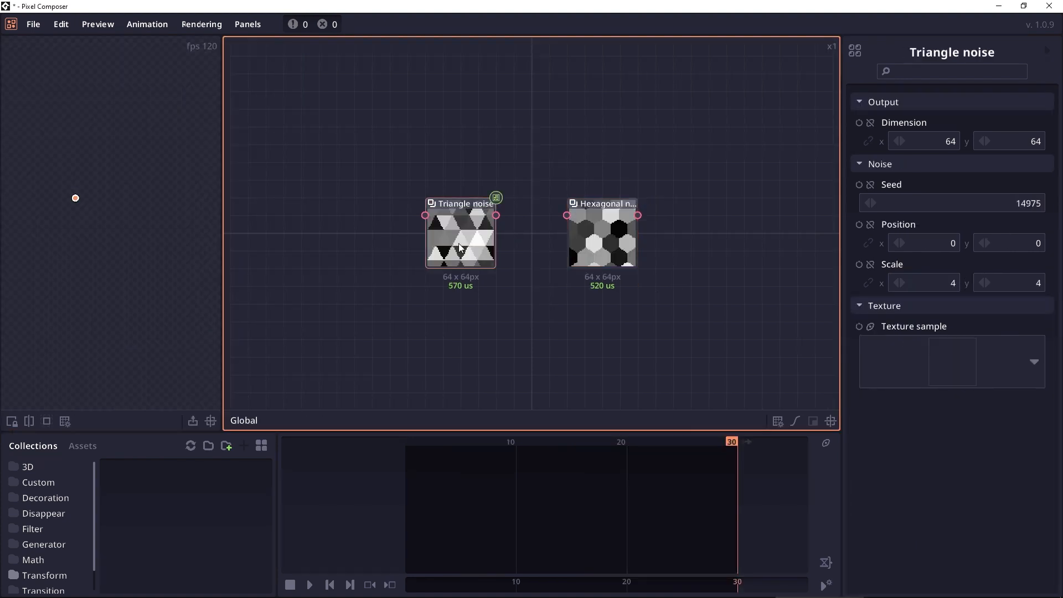
left_click_drag(8, 119, 116, 228)
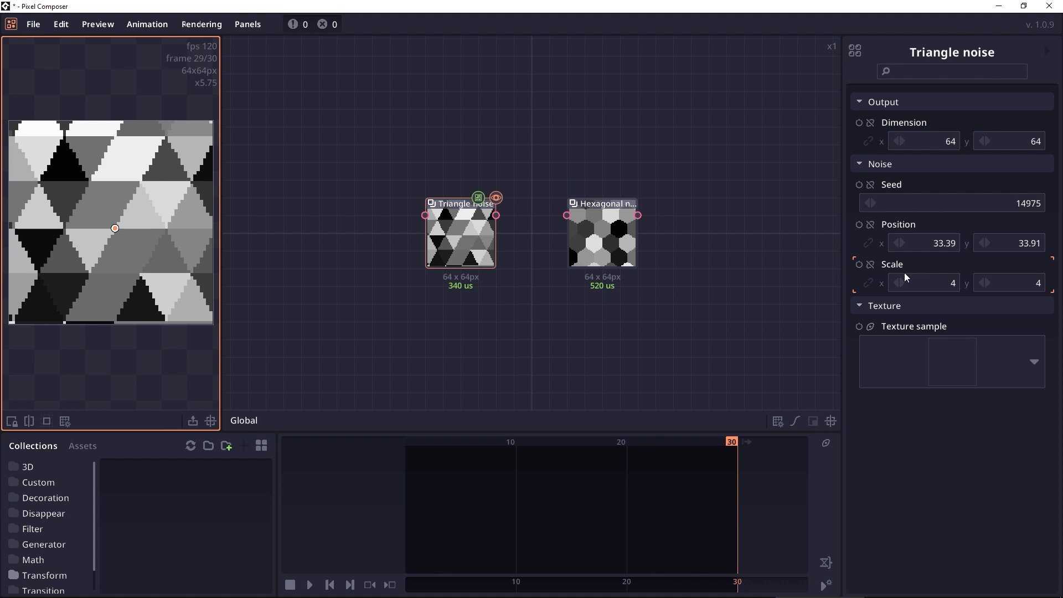
left_click(617, 246)
left_click_drag(9, 121, 116, 218)
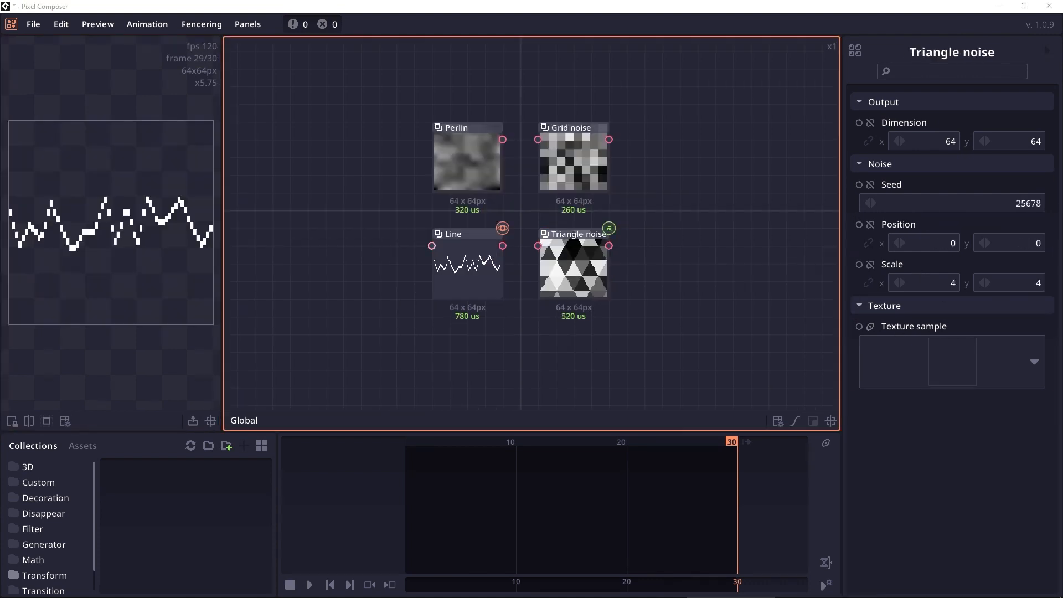
Change the seeds of the Perlin, Line and Grid noise nodes so their patterns regenerate
left_click(467, 158)
left_click_drag(956, 182, 968, 330)
left_click(451, 277)
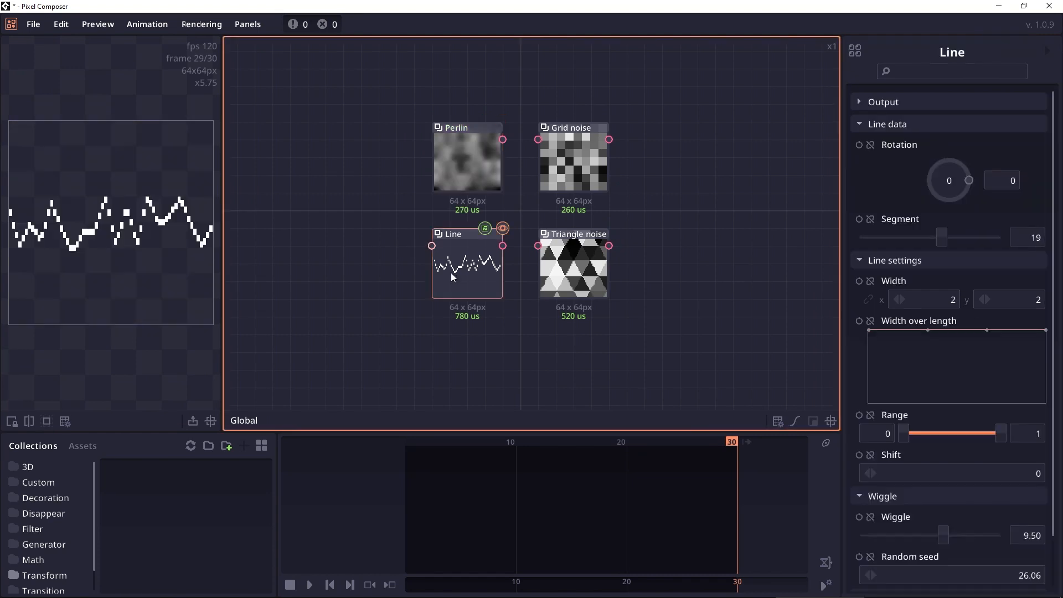
scroll(916, 377, "down", 1)
left_click_drag(916, 517, 947, 517)
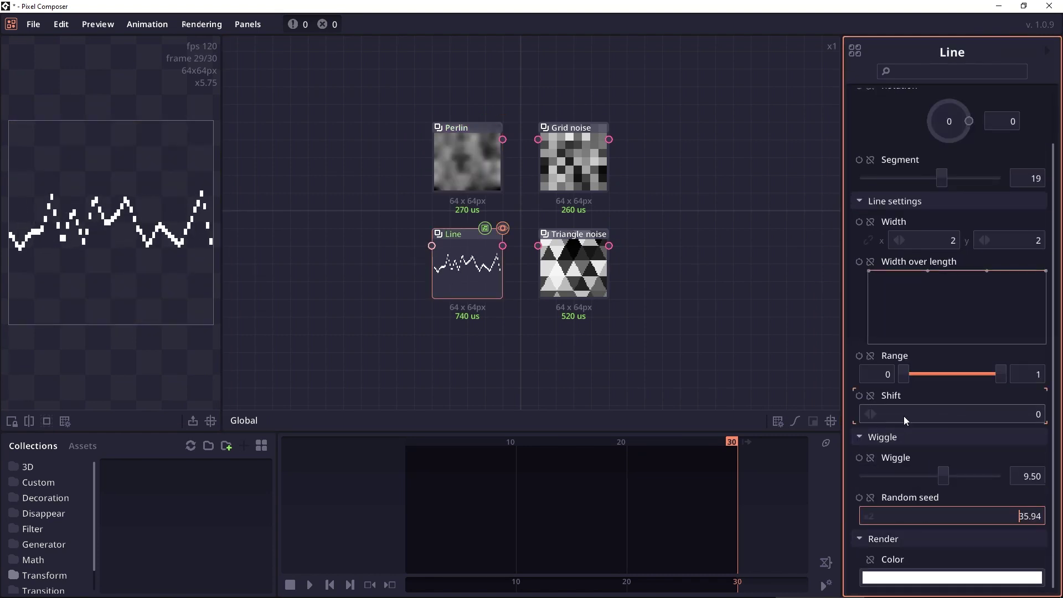
left_click(579, 165)
left_click_drag(935, 206, 931, 292)
left_click(593, 279)
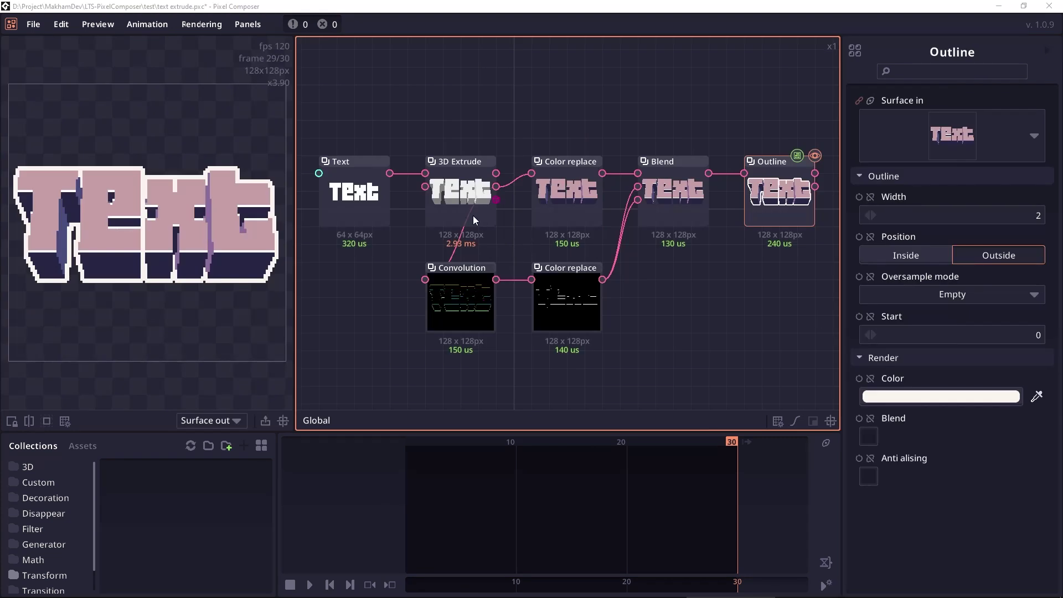
left_click(472, 220)
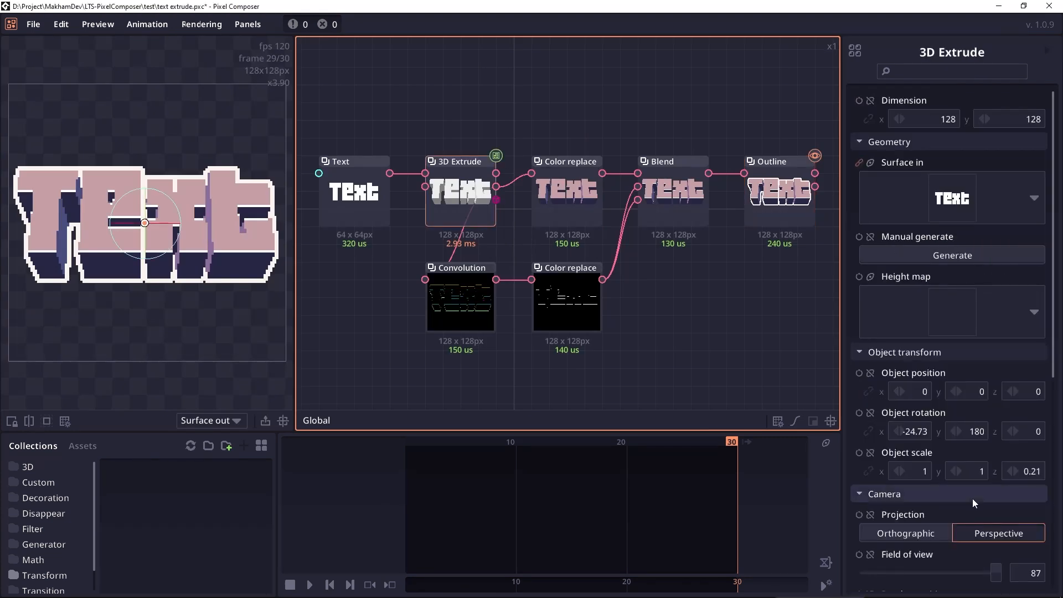
scroll(980, 482, "down", 2)
Raise the 3D Extrude's Object scale z and tilt its rotation x to about -30.89
left_click(1029, 400)
left_click_drag(1028, 401, 1031, 385)
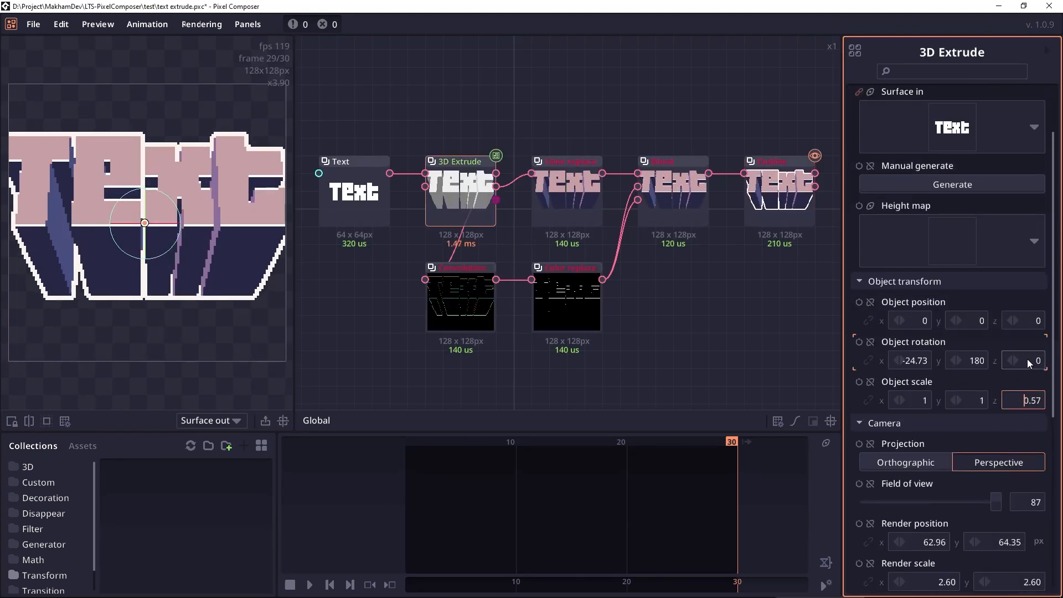
mouse_move(192, 245)
left_mouse_down()
mouse_move(146, 199)
mouse_move(161, 220)
mouse_move(83, 225)
left_mouse_up()
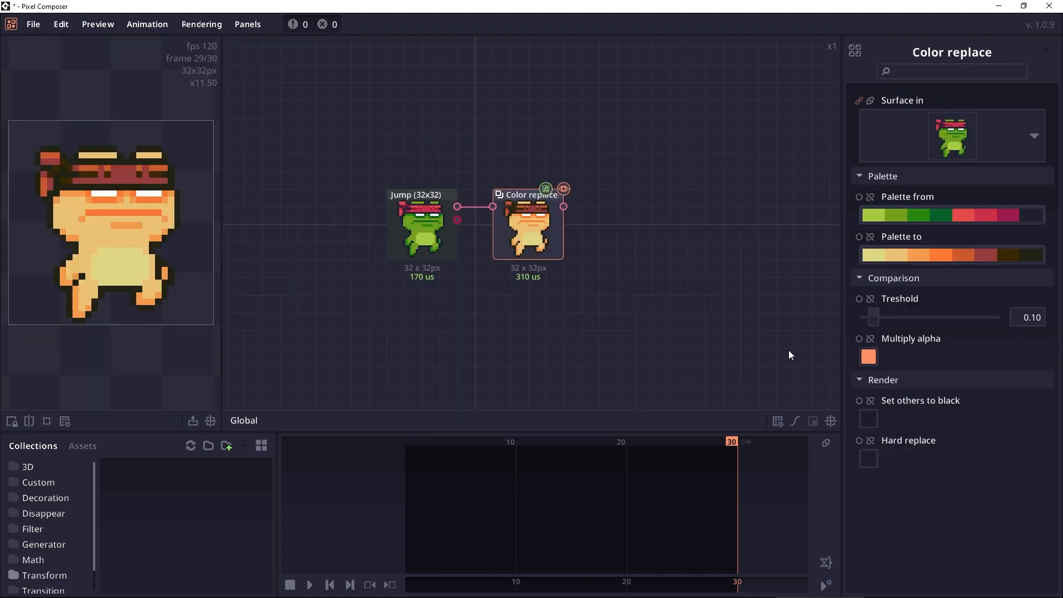
Sort the frog's replacement palette light to dark, load a green preset, and set Sampler sampling size to 3
left_click(929, 257)
left_click(737, 199)
left_click(760, 241)
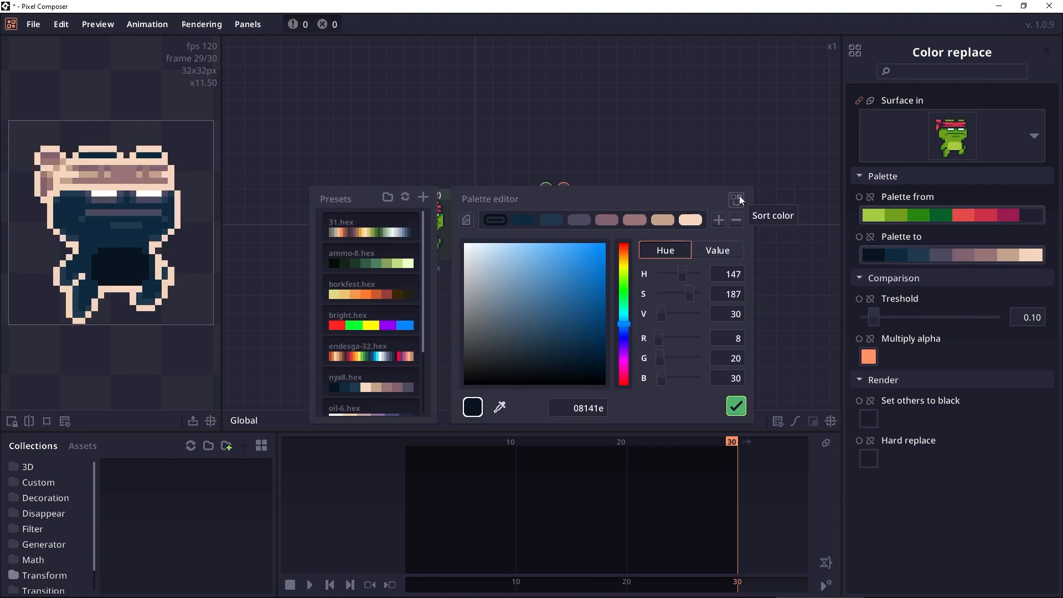
left_click(737, 198)
left_click(761, 219)
scroll(374, 332, "down", 3)
left_click(384, 382)
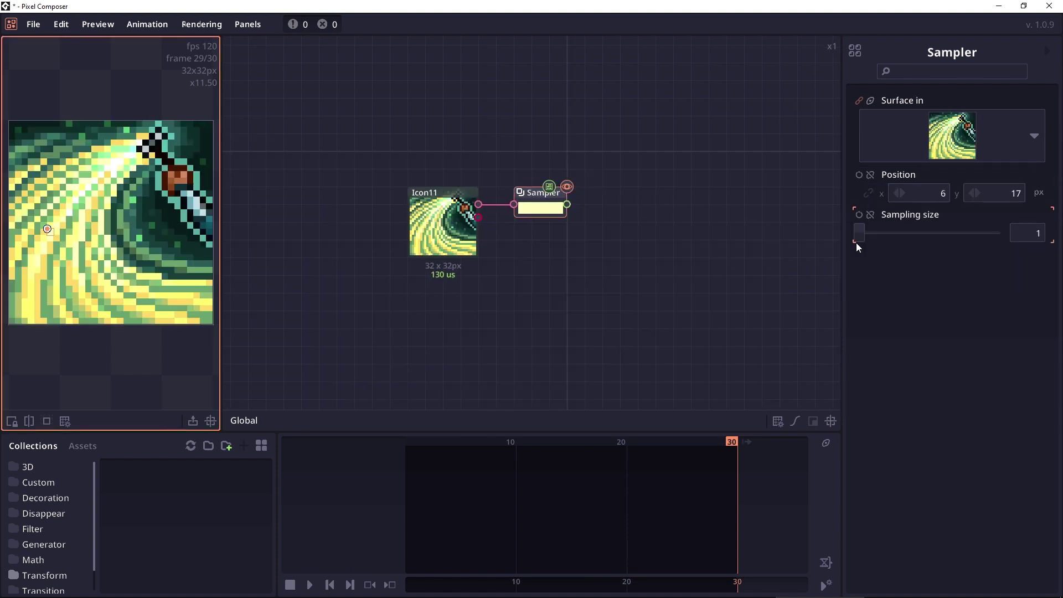
left_click_drag(858, 236, 1018, 238)
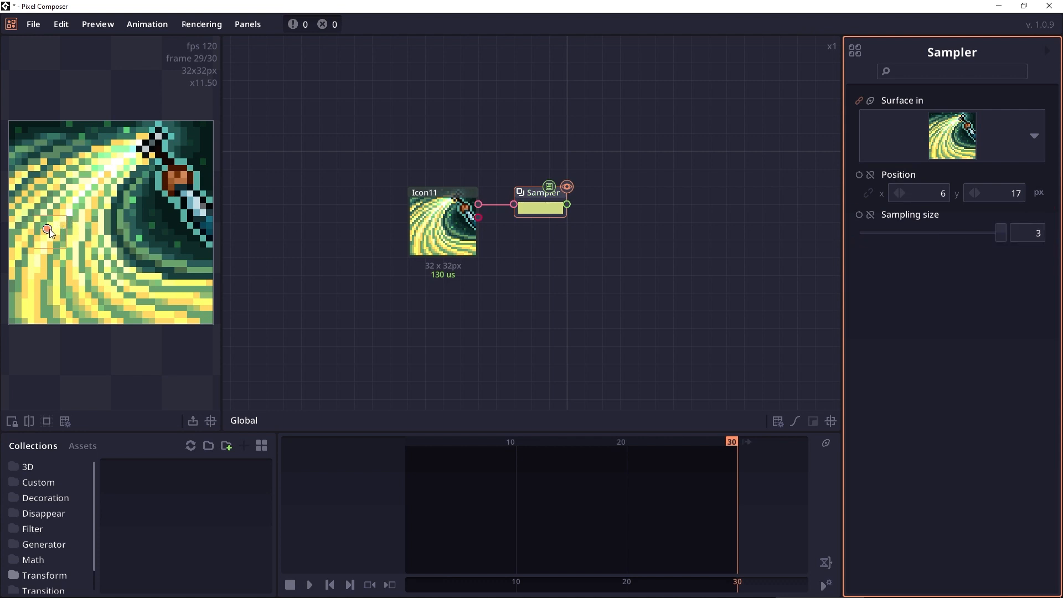
Move the Sampler's marker across the icon so Position reads 12, 25
mouse_move(50, 230)
left_mouse_down()
mouse_move(85, 281)
mouse_move(158, 187)
left_mouse_up()
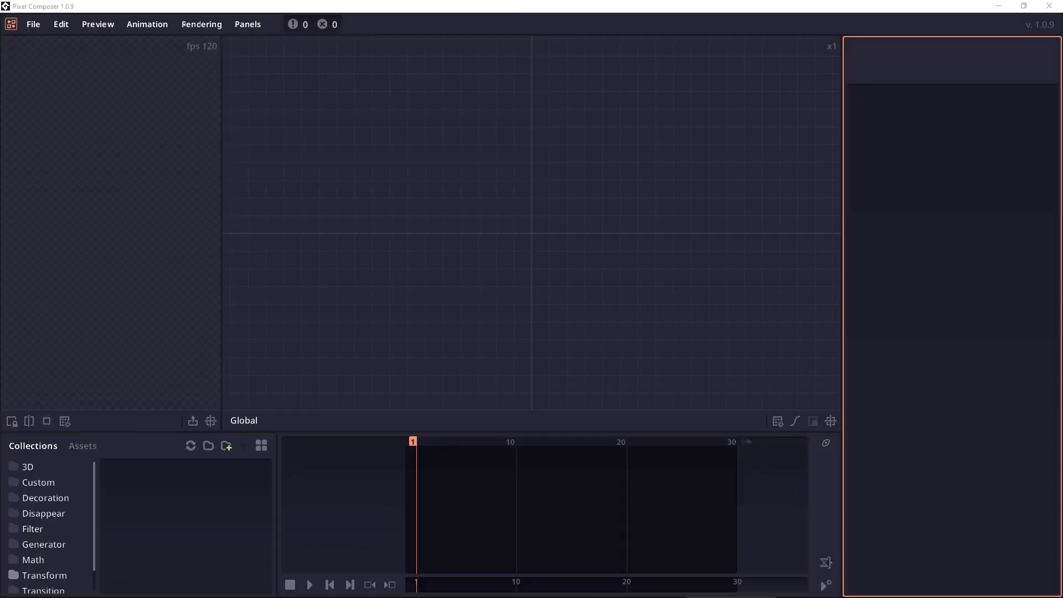
double_click(459, 164)
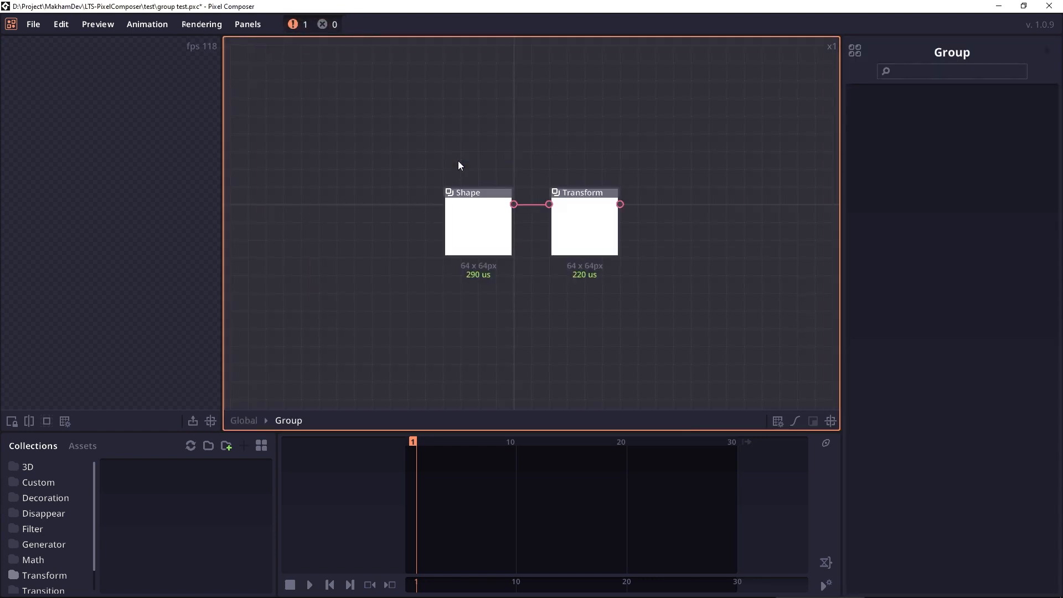
left_click(324, 25)
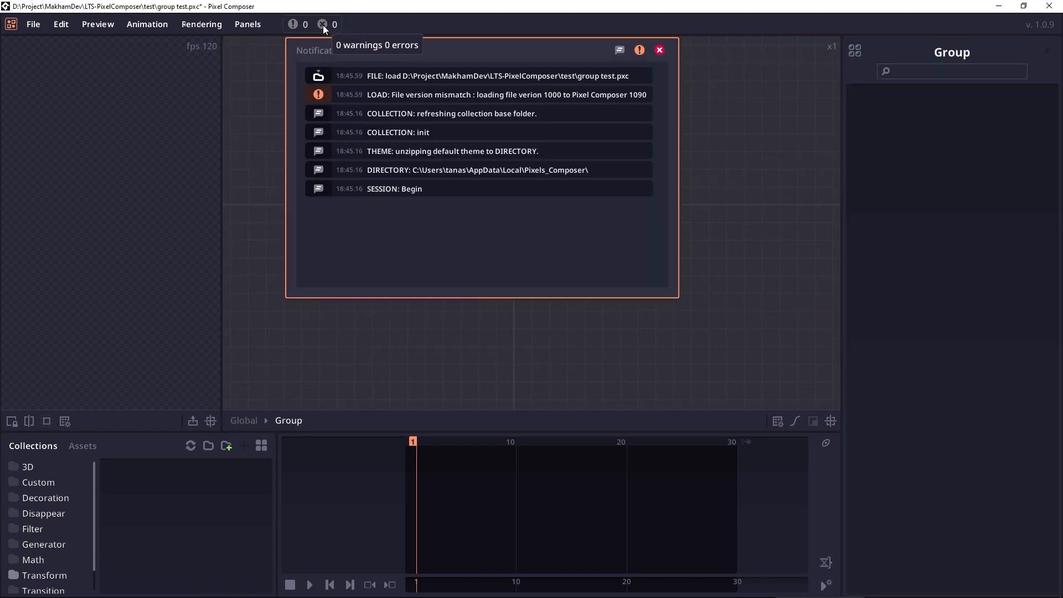